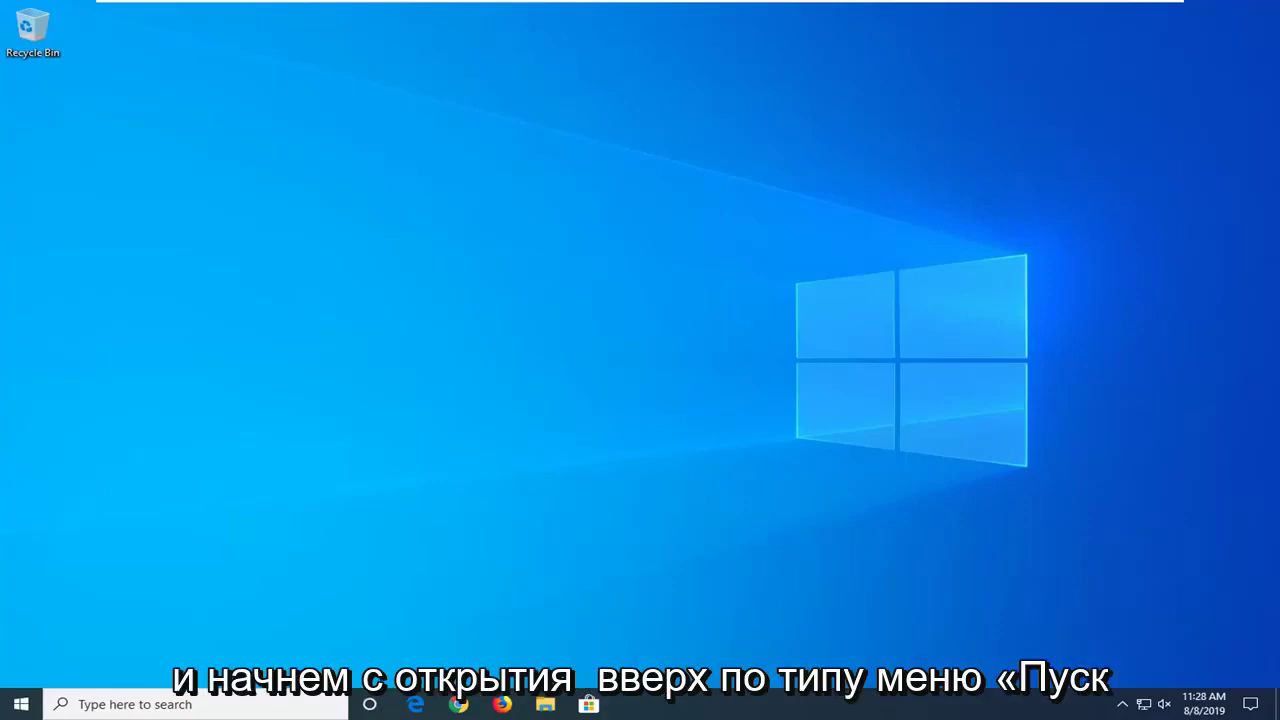
Step: Search Windows for "services" and open the Services console
{"action": "left_click", "coordinate": [18, 706]}
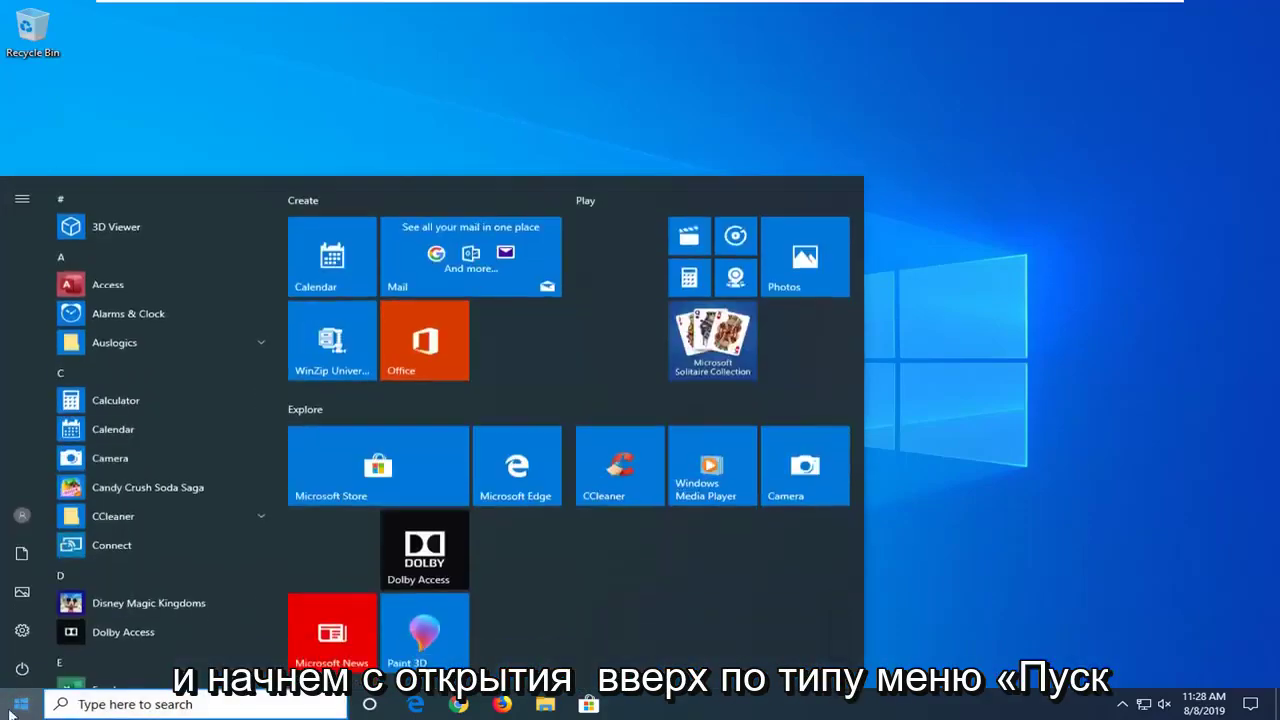
{"action": "type", "text": "services"}
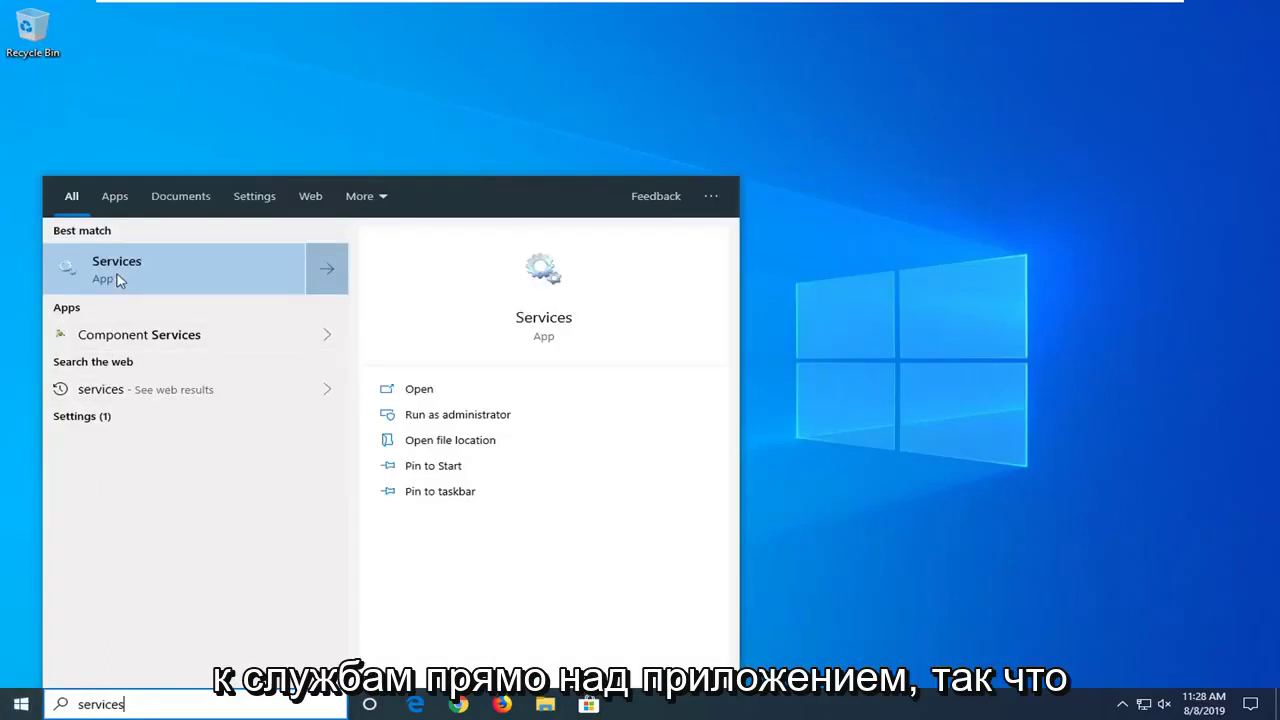
{"action": "left_click", "coordinate": [126, 274]}
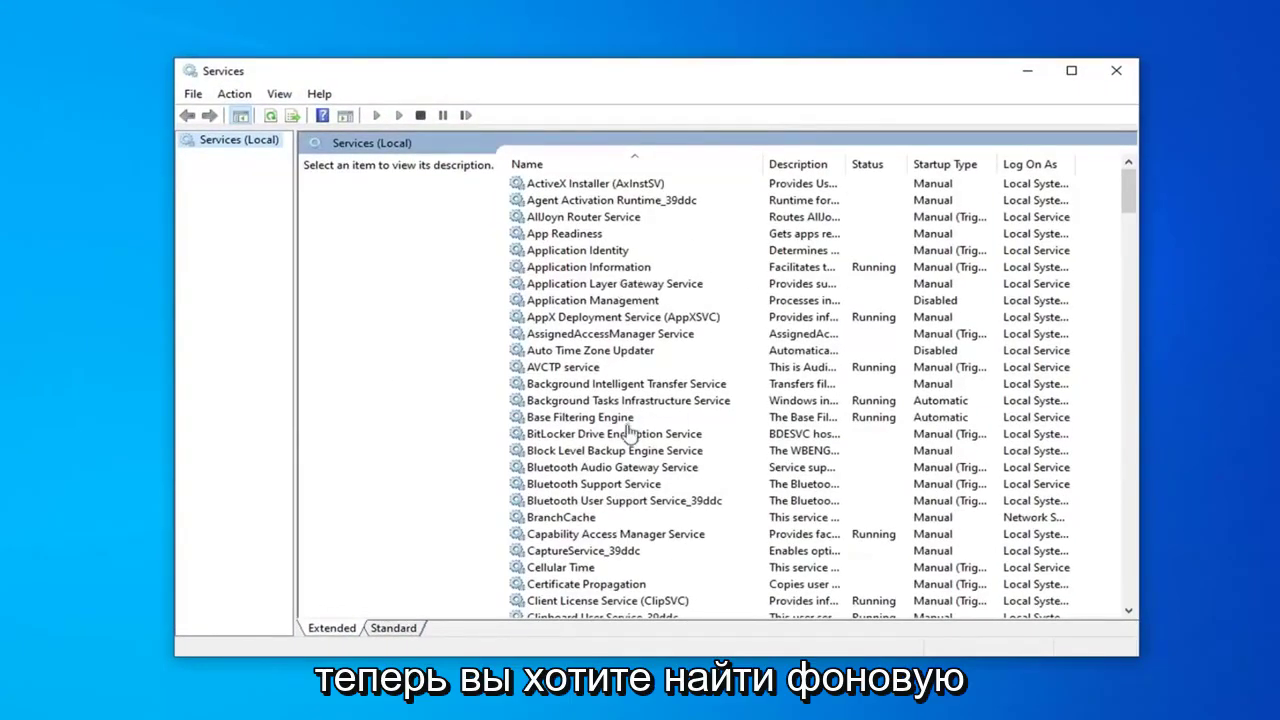
Step: Set the Background Intelligent Transfer Service's startup type to Automatic and start the service
{"action": "left_click", "coordinate": [652, 388]}
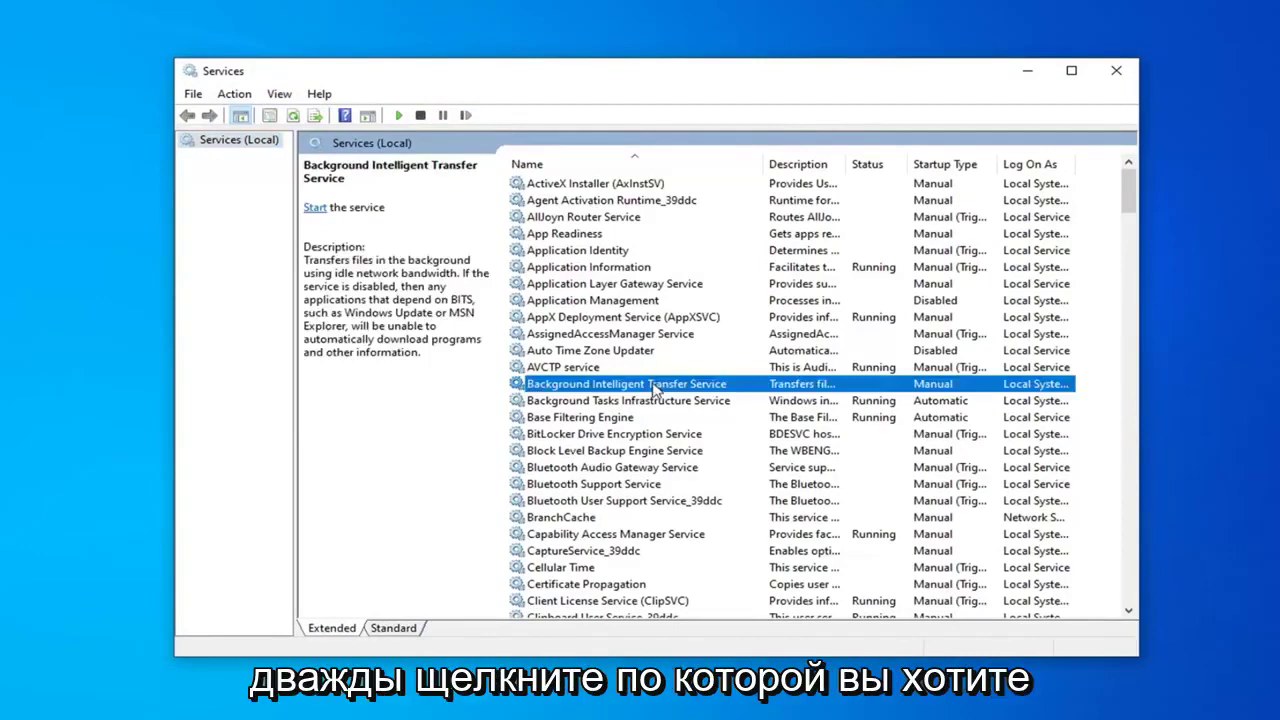
{"action": "double_click", "coordinate": [655, 388]}
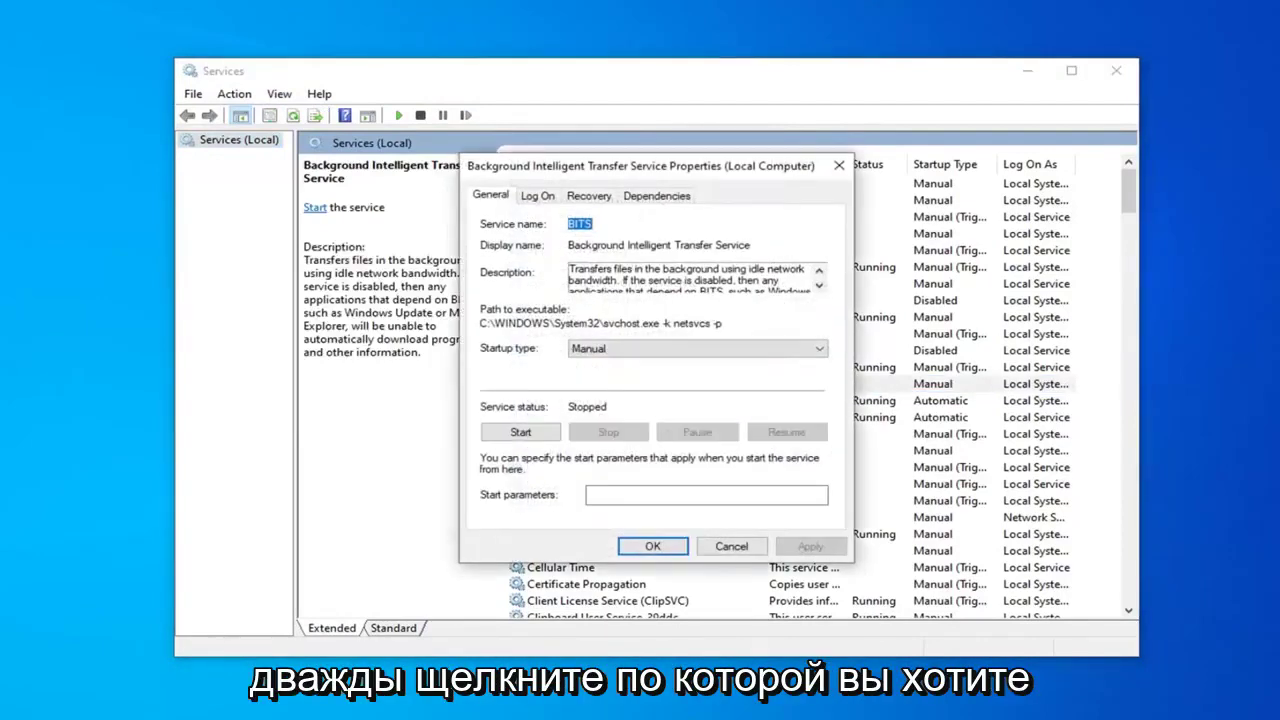
{"action": "left_click", "coordinate": [634, 349]}
{"action": "left_click", "coordinate": [630, 369]}
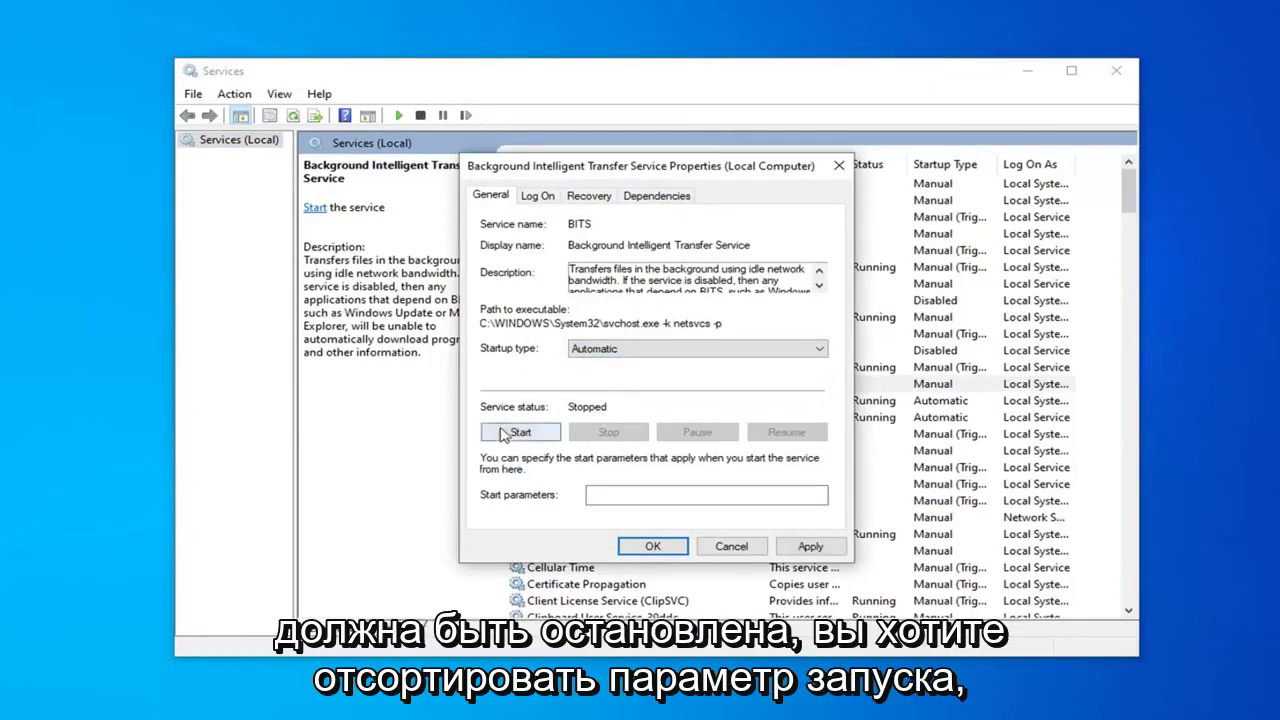
{"action": "left_click", "coordinate": [502, 433]}
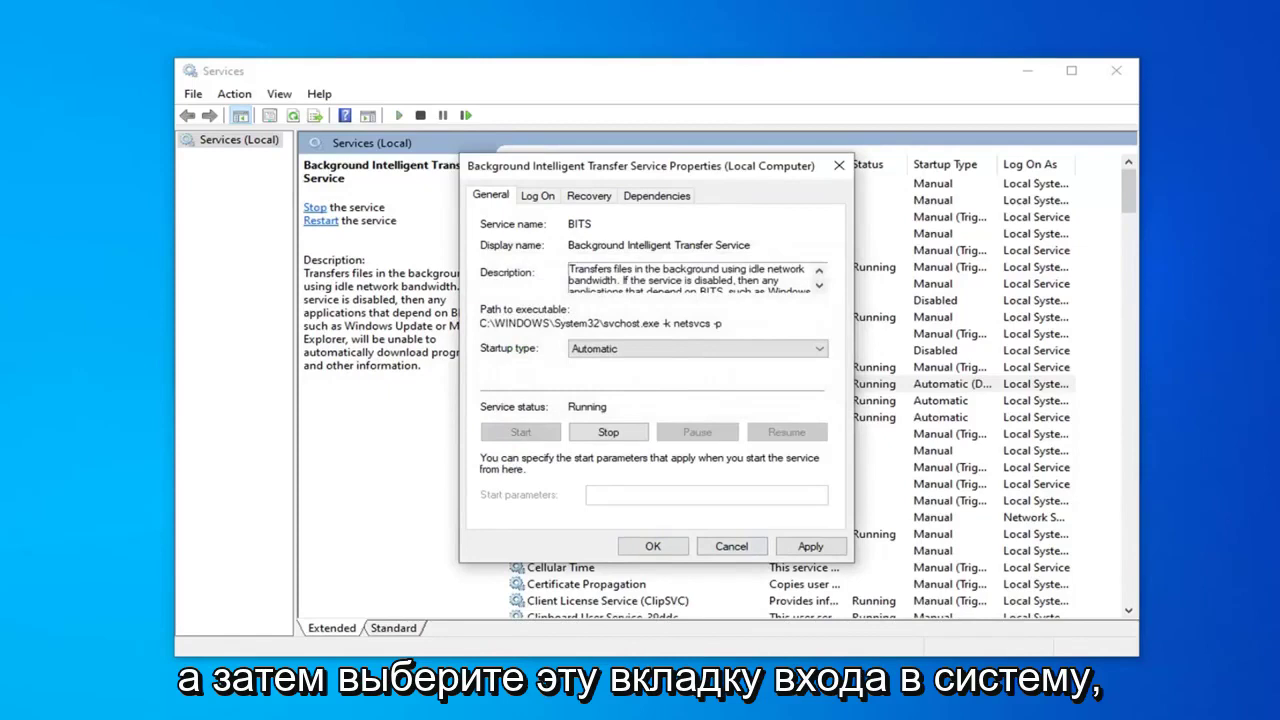
Step: Check the log-on account of the Background Intelligent Transfer Service, and apply and close its properties
{"action": "left_click", "coordinate": [538, 197]}
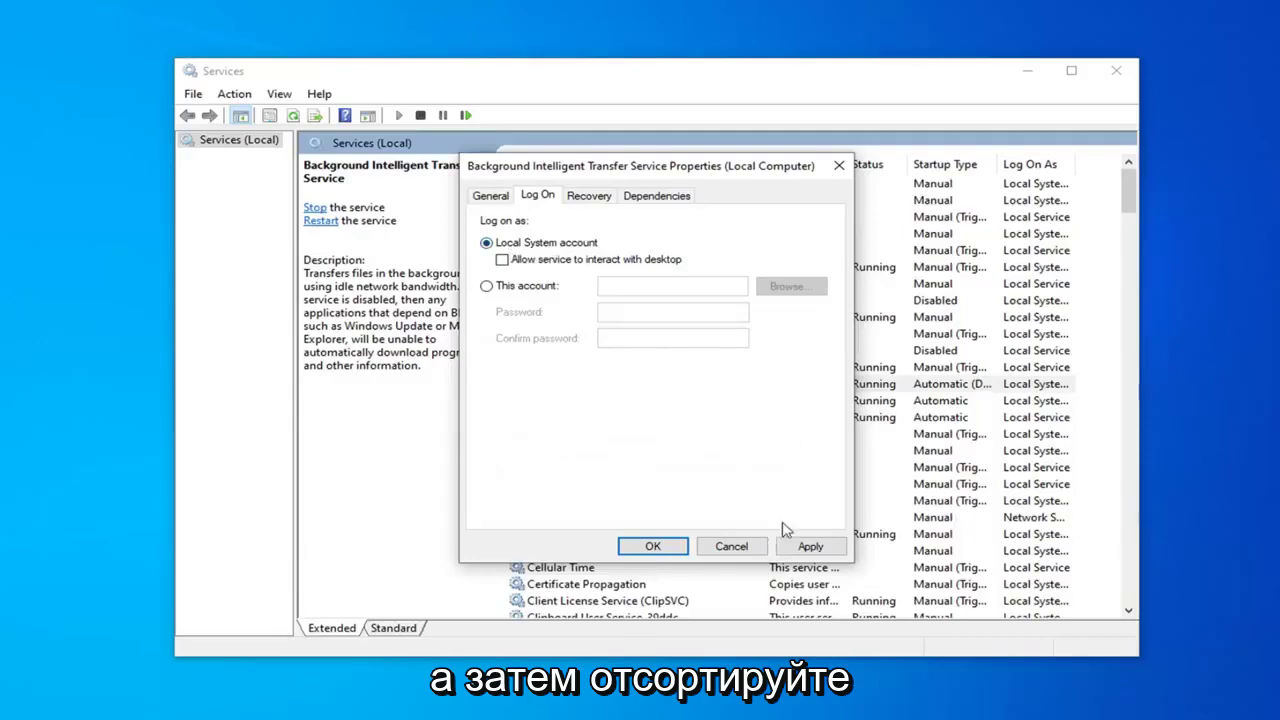
{"action": "left_click", "coordinate": [812, 546]}
{"action": "left_click", "coordinate": [651, 546]}
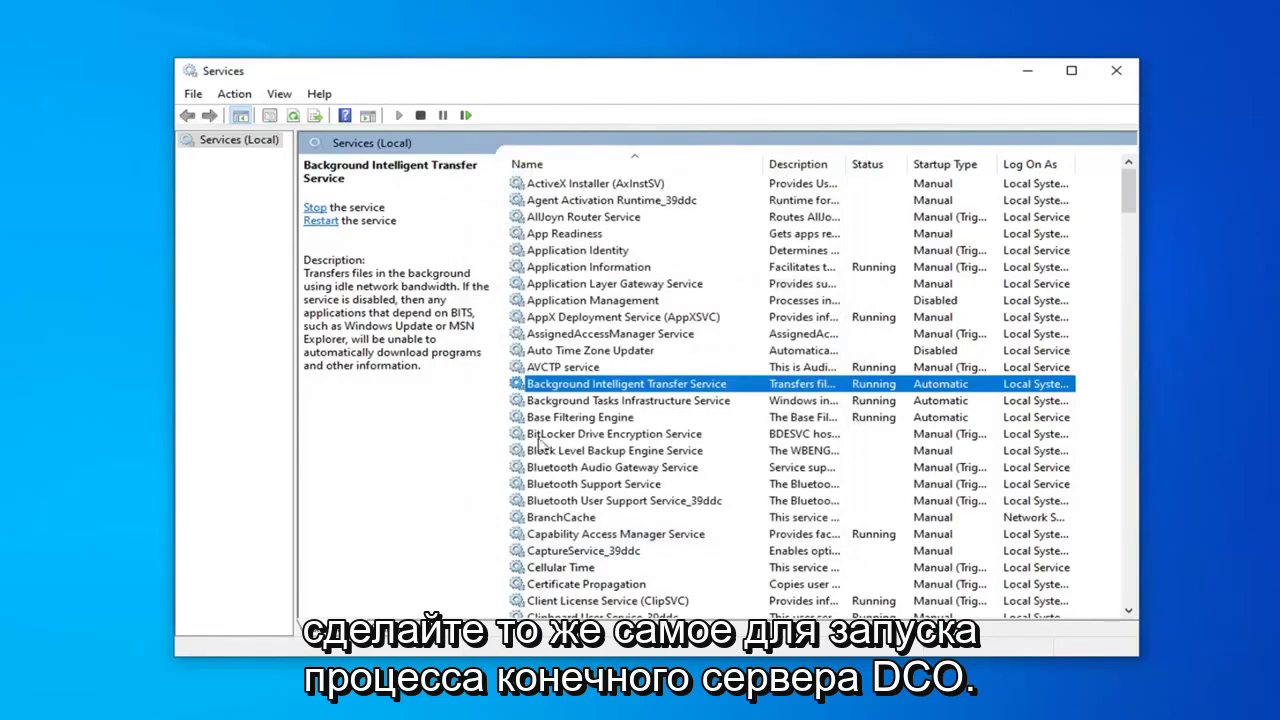
Step: Check the startup type and running status in the properties of the DCOM Server Process Launcher service
{"action": "left_click", "coordinate": [618, 486]}
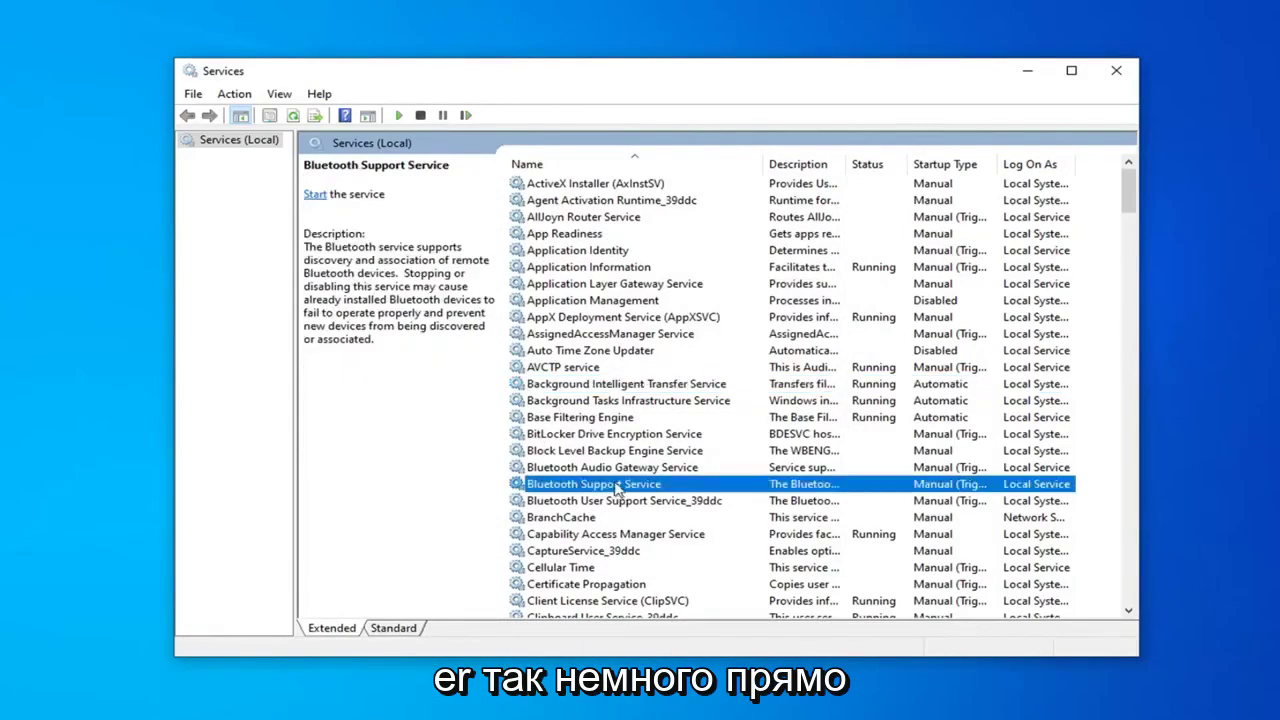
{"action": "scroll", "coordinate": [600, 490], "scroll_direction": "down", "scroll_amount": 8}
{"action": "left_click", "coordinate": [552, 485]}
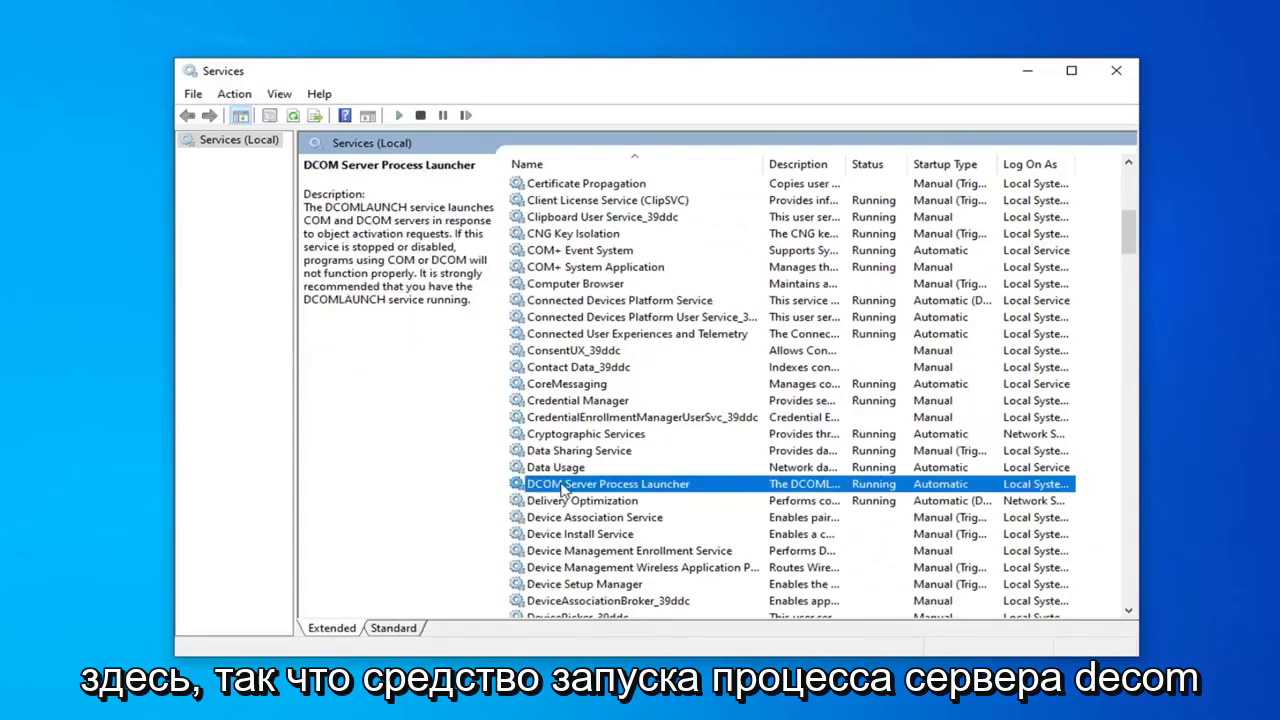
{"action": "double_click", "coordinate": [673, 487]}
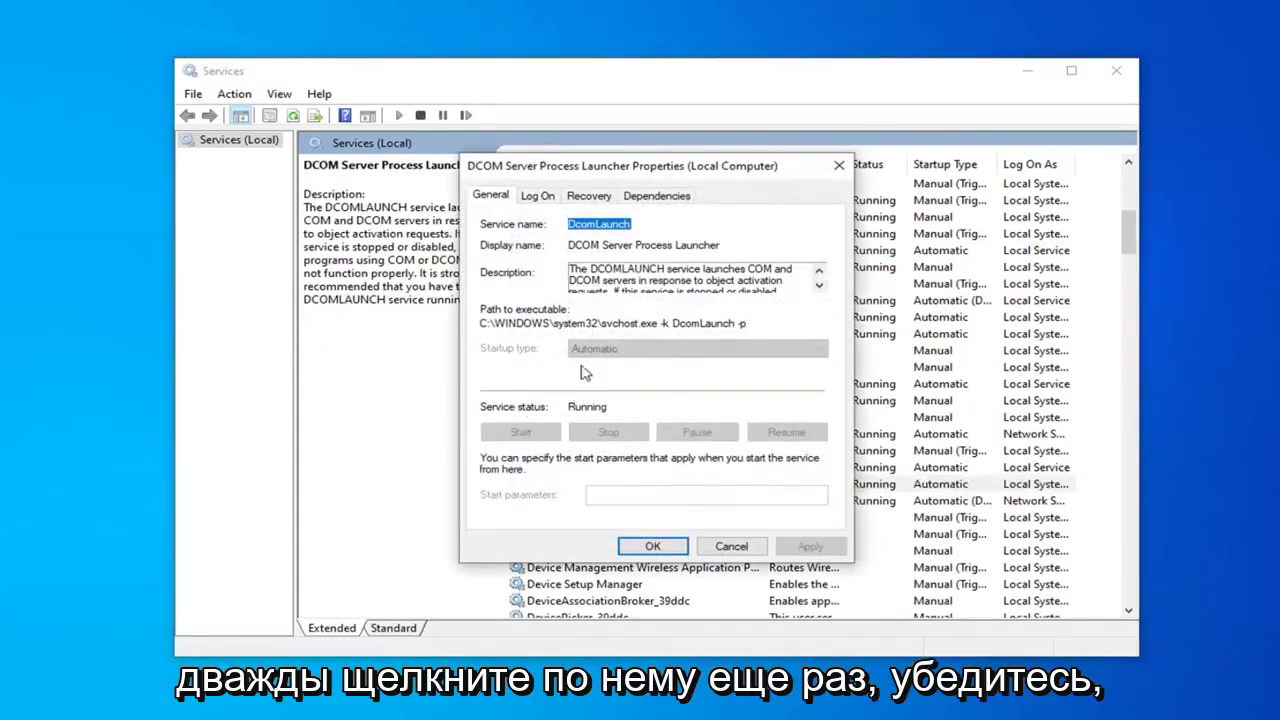
{"action": "left_click", "coordinate": [686, 551]}
Step: Check the startup type and running status in the properties of the Remote Procedure Call (RPC) service
{"action": "scroll", "coordinate": [716, 373], "scroll_direction": "down", "scroll_amount": 5}
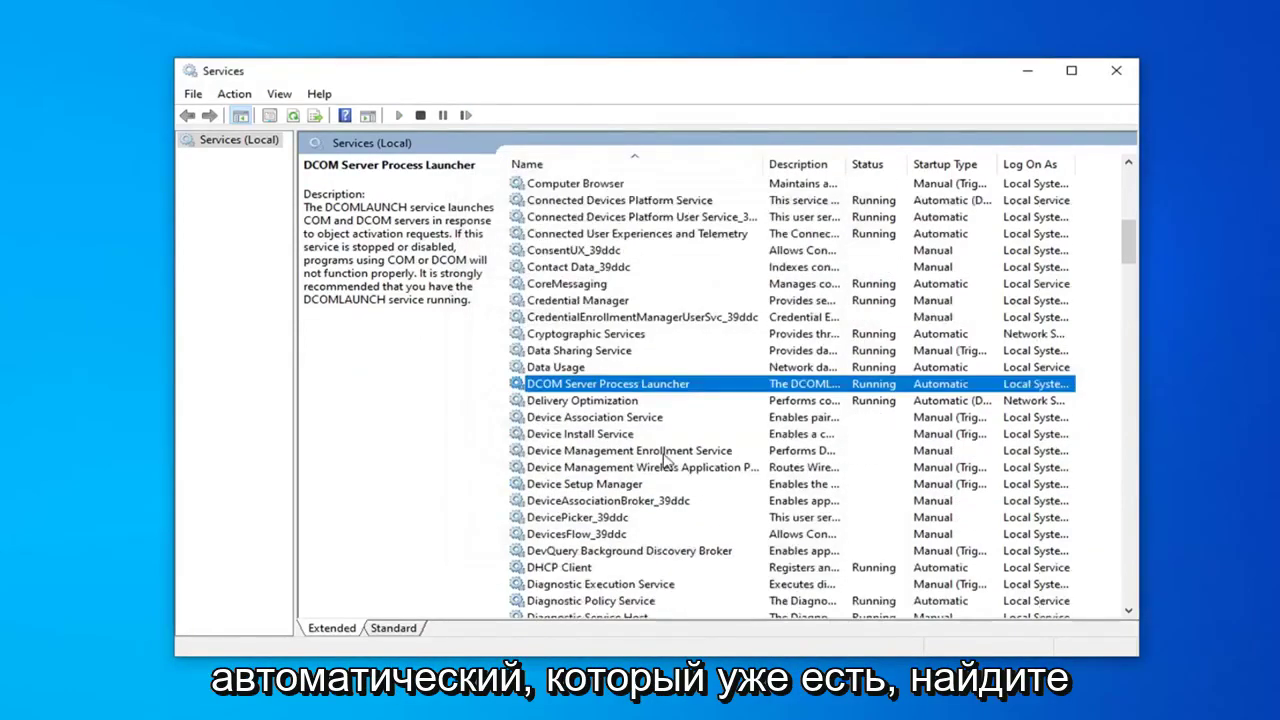
{"action": "scroll", "coordinate": [668, 455], "scroll_direction": "down", "scroll_amount": 13}
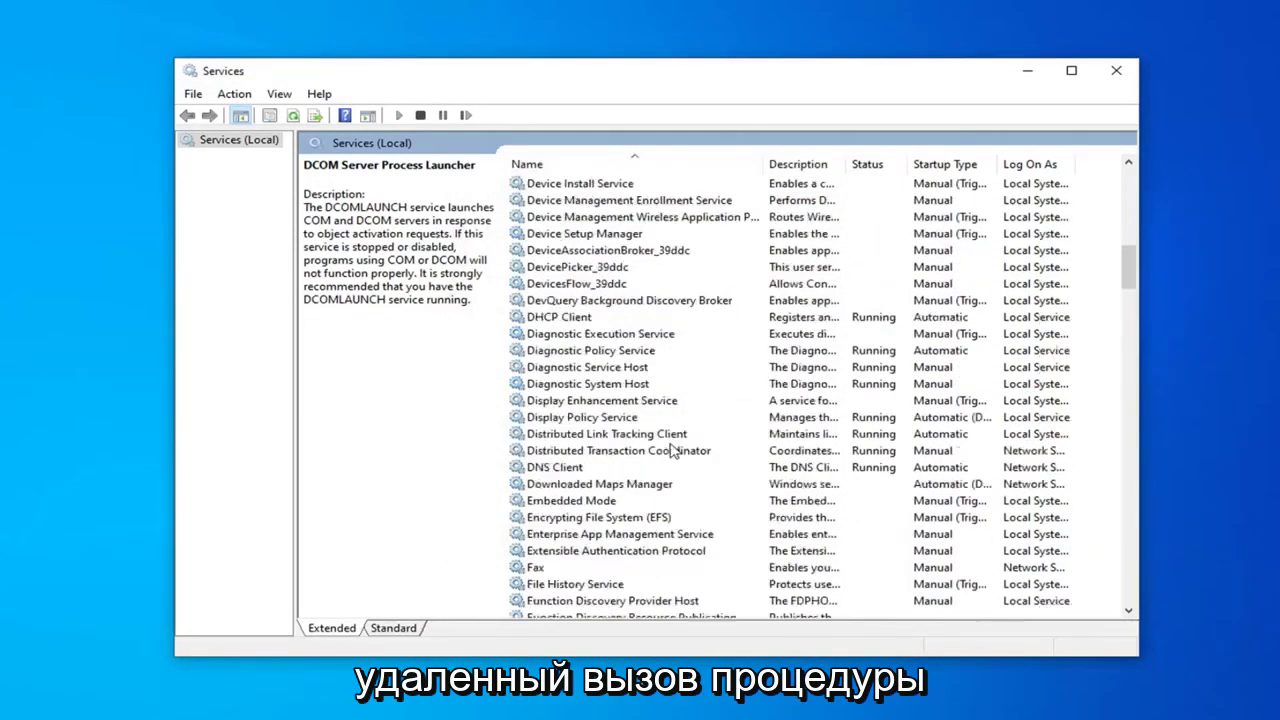
{"action": "scroll", "coordinate": [640, 475], "scroll_direction": "down", "scroll_amount": 10}
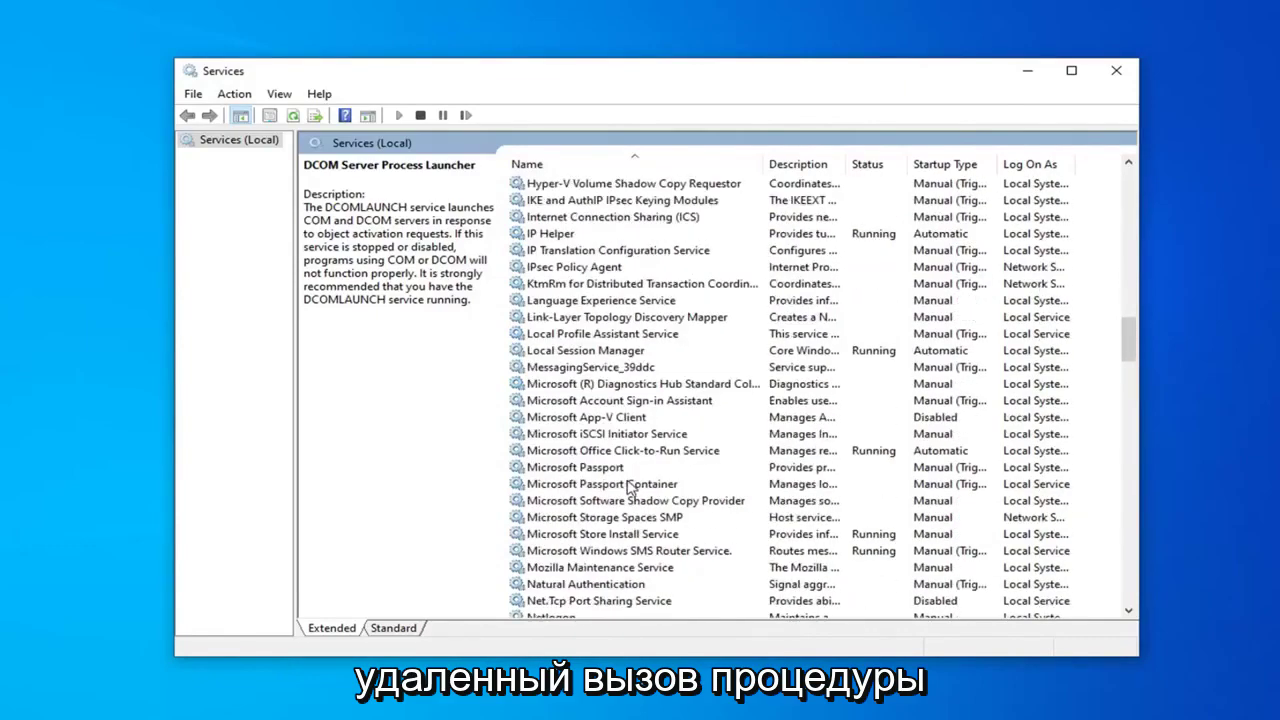
{"action": "scroll", "coordinate": [600, 515], "scroll_direction": "down", "scroll_amount": 5}
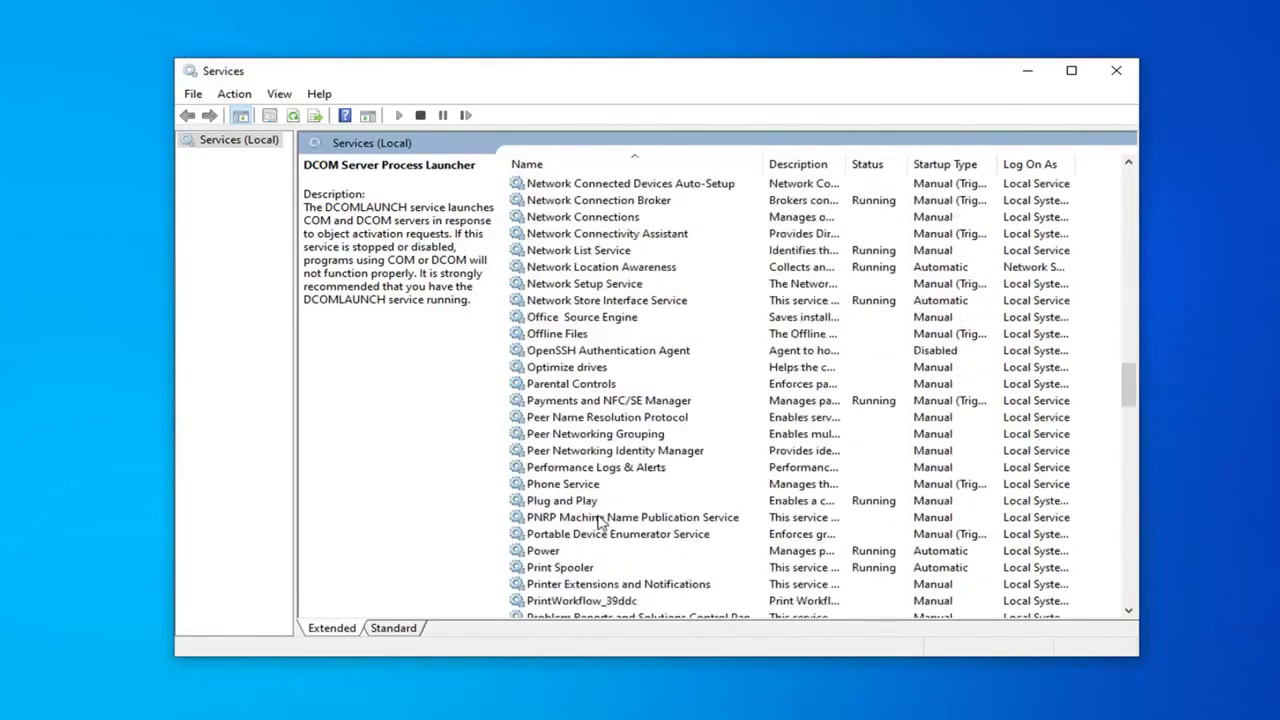
{"action": "scroll", "coordinate": [583, 550], "scroll_direction": "down", "scroll_amount": 1}
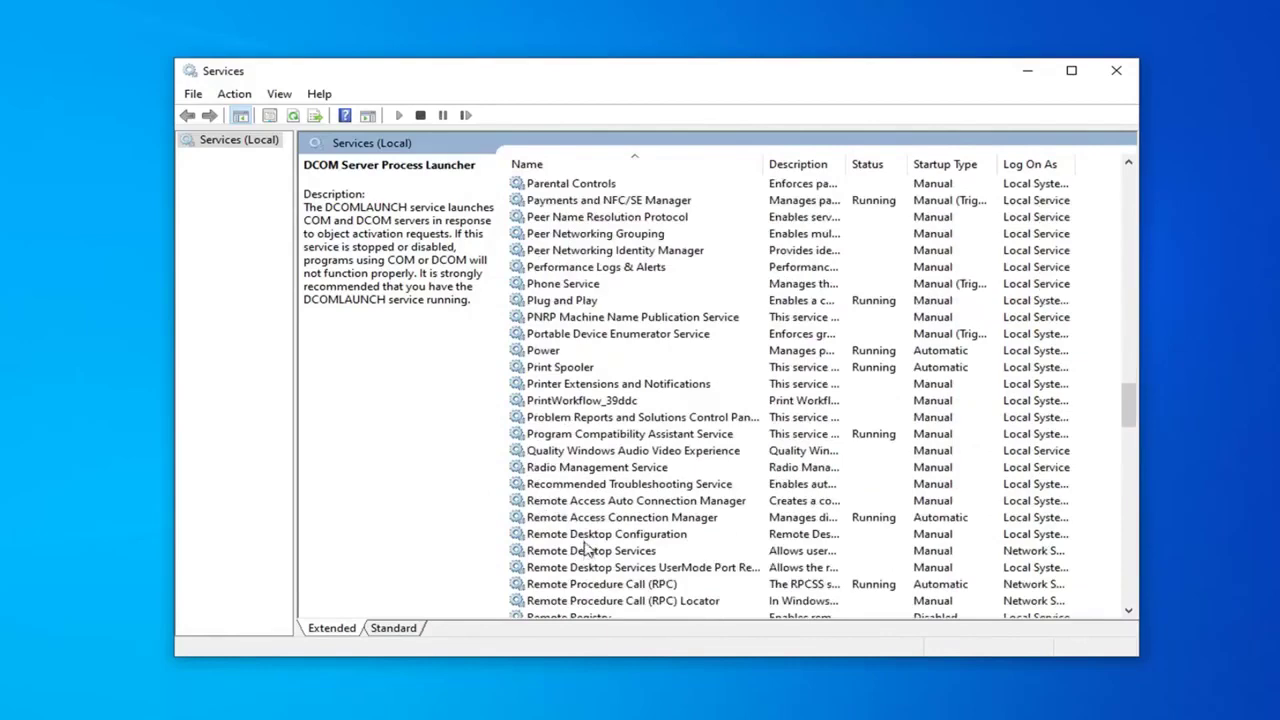
{"action": "left_click", "coordinate": [616, 586]}
{"action": "double_click", "coordinate": [624, 589]}
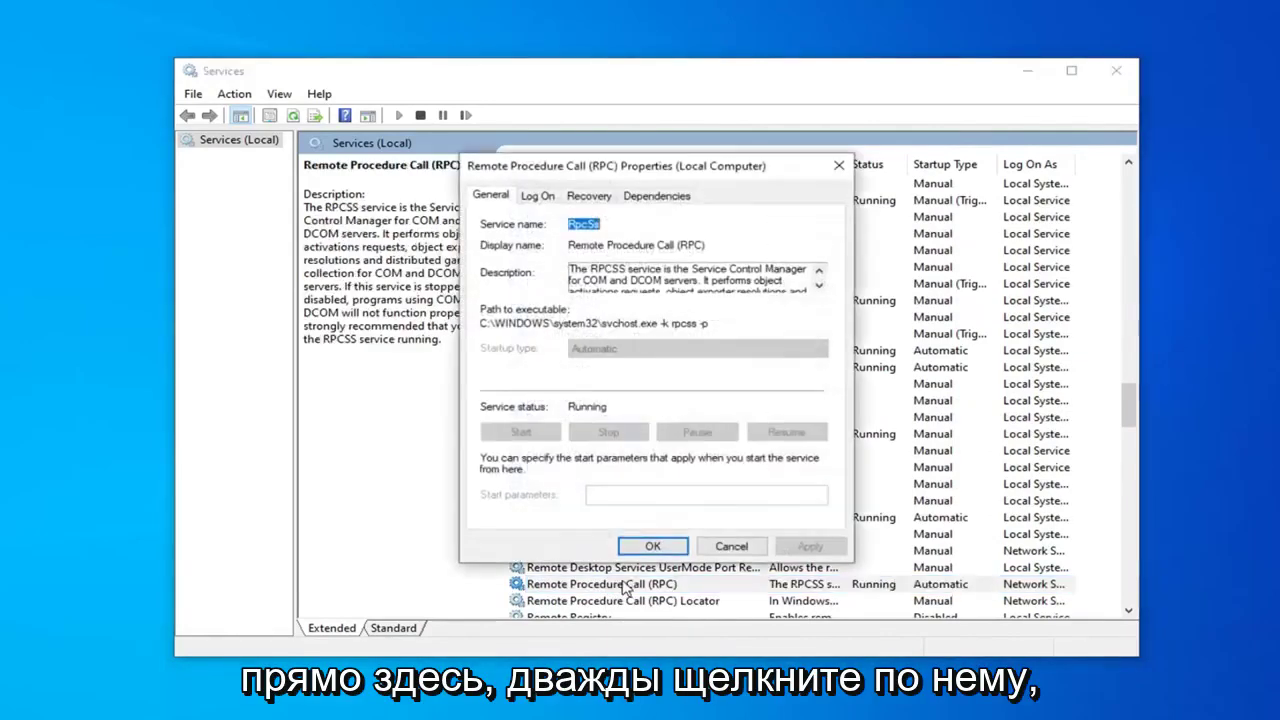
{"action": "left_click", "coordinate": [700, 550]}
Step: Check the startup type and running status in the properties of the Windows Defender Firewall service
{"action": "scroll", "coordinate": [740, 360], "scroll_direction": "down", "scroll_amount": 6}
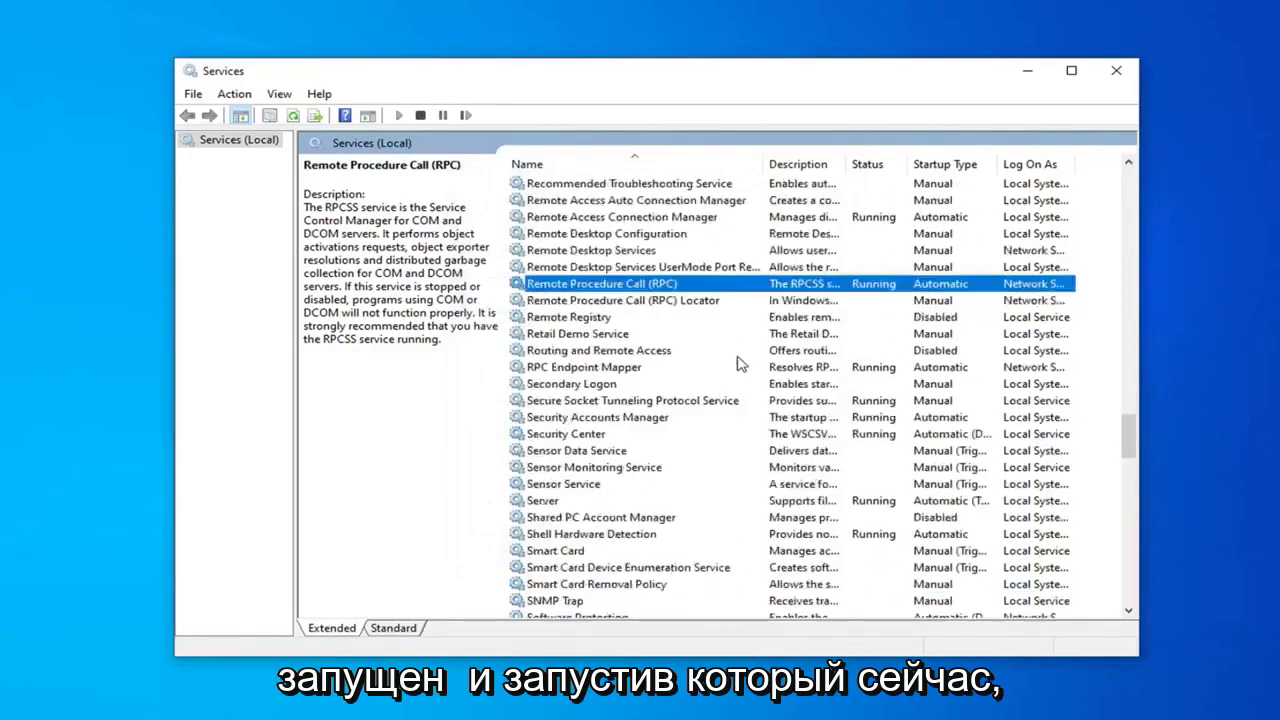
{"action": "scroll", "coordinate": [674, 386], "scroll_direction": "down", "scroll_amount": 3}
{"action": "scroll", "coordinate": [660, 383], "scroll_direction": "down", "scroll_amount": 8}
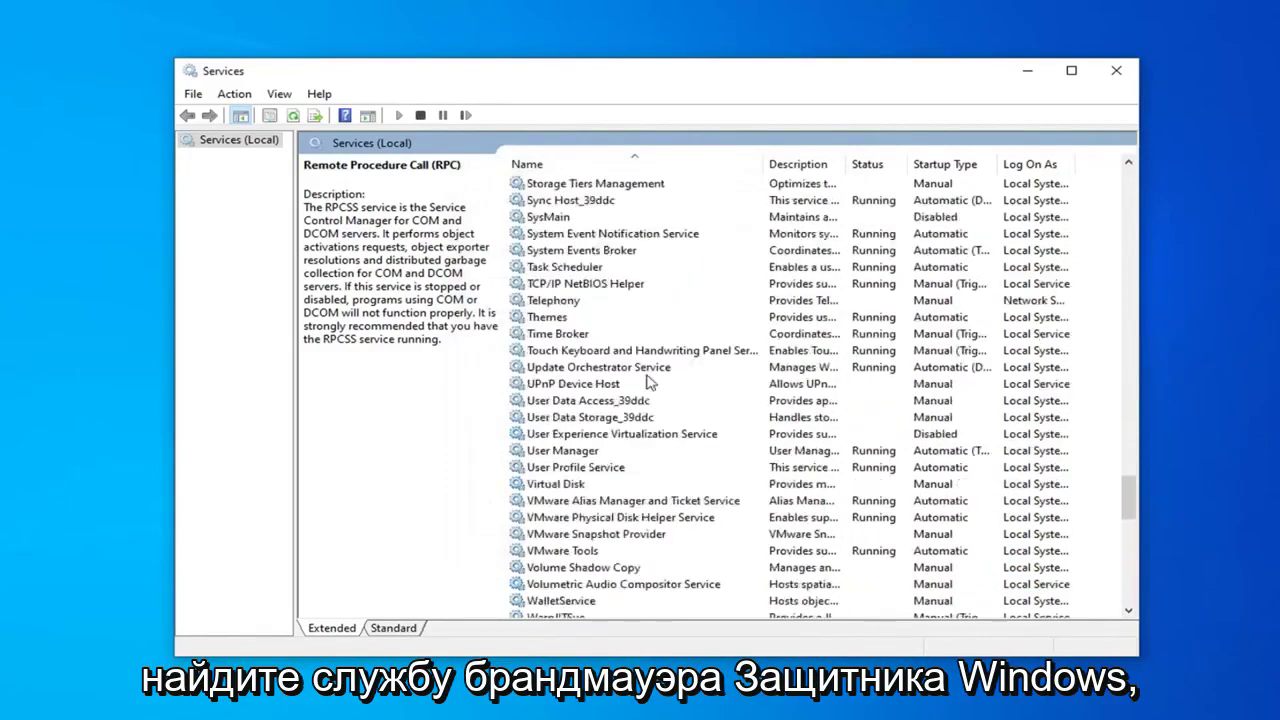
{"action": "scroll", "coordinate": [648, 382], "scroll_direction": "down", "scroll_amount": 11}
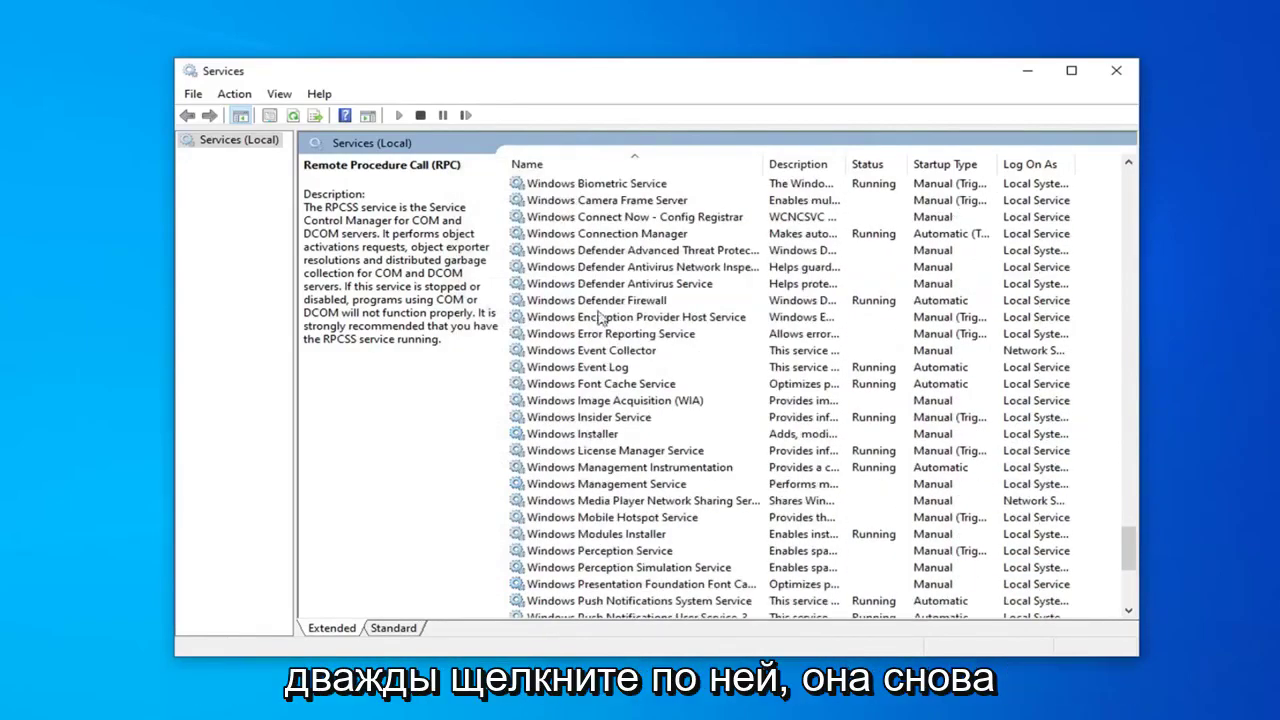
{"action": "double_click", "coordinate": [606, 300]}
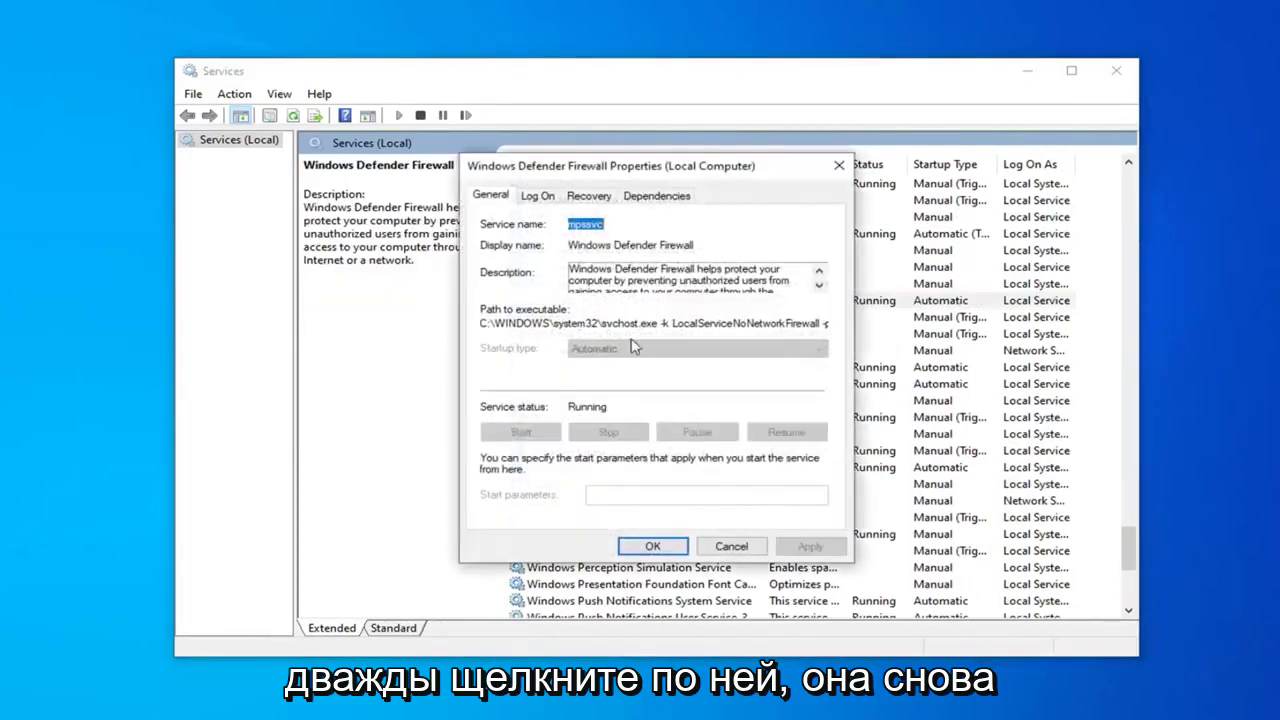
{"action": "left_click", "coordinate": [653, 546]}
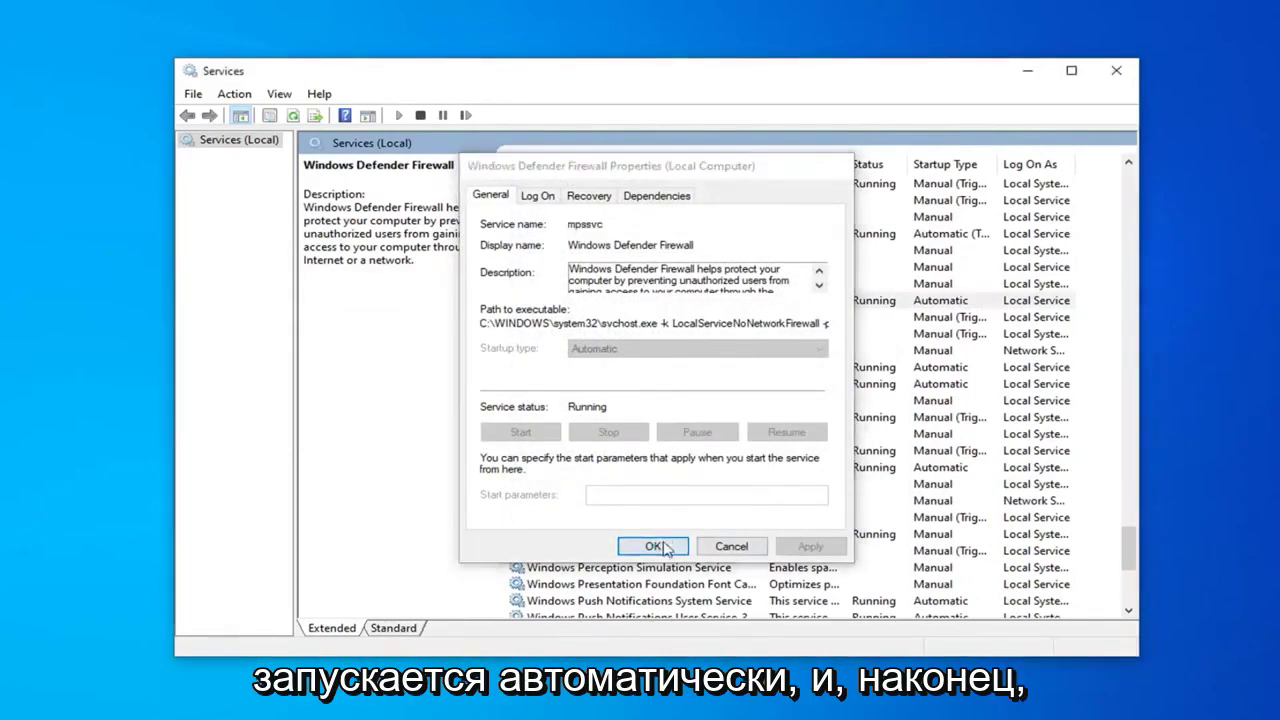
Step: Set the Windows Update service's startup type to Automatic, apply the change, and close the Services console
{"action": "scroll", "coordinate": [672, 450], "scroll_direction": "down", "scroll_amount": 6}
{"action": "scroll", "coordinate": [672, 450], "scroll_direction": "down", "scroll_amount": 1}
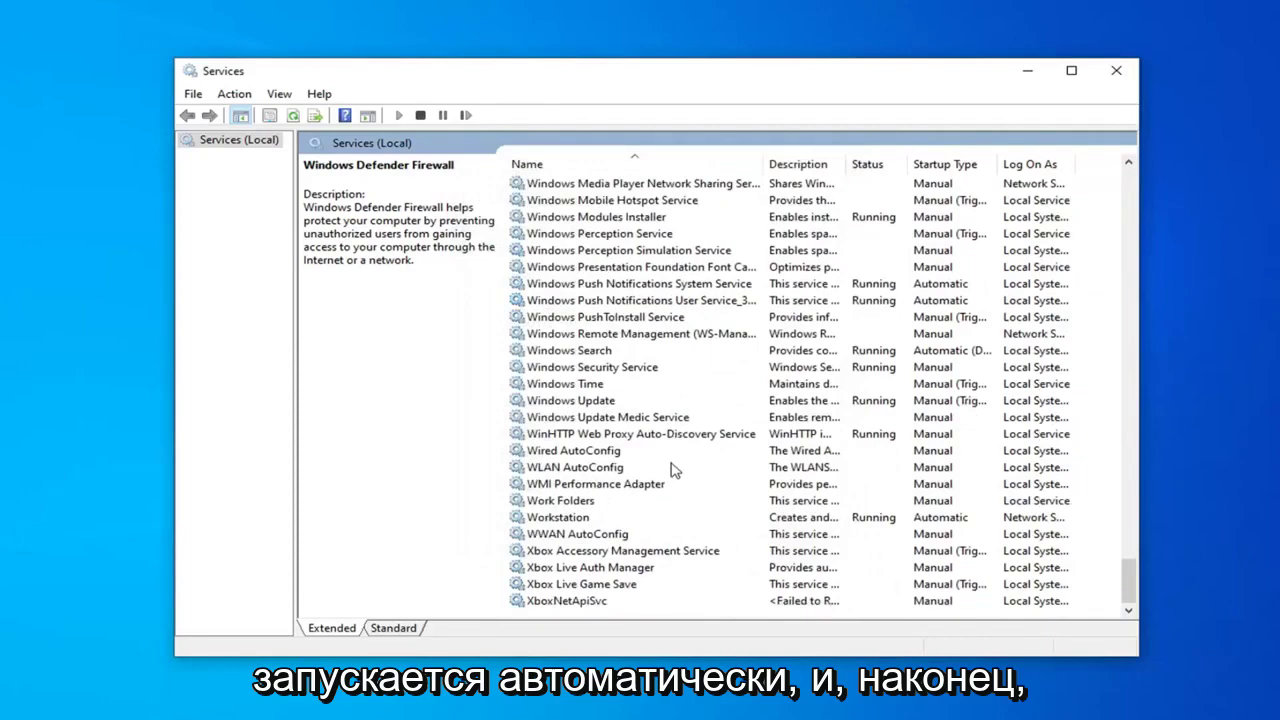
{"action": "double_click", "coordinate": [565, 401]}
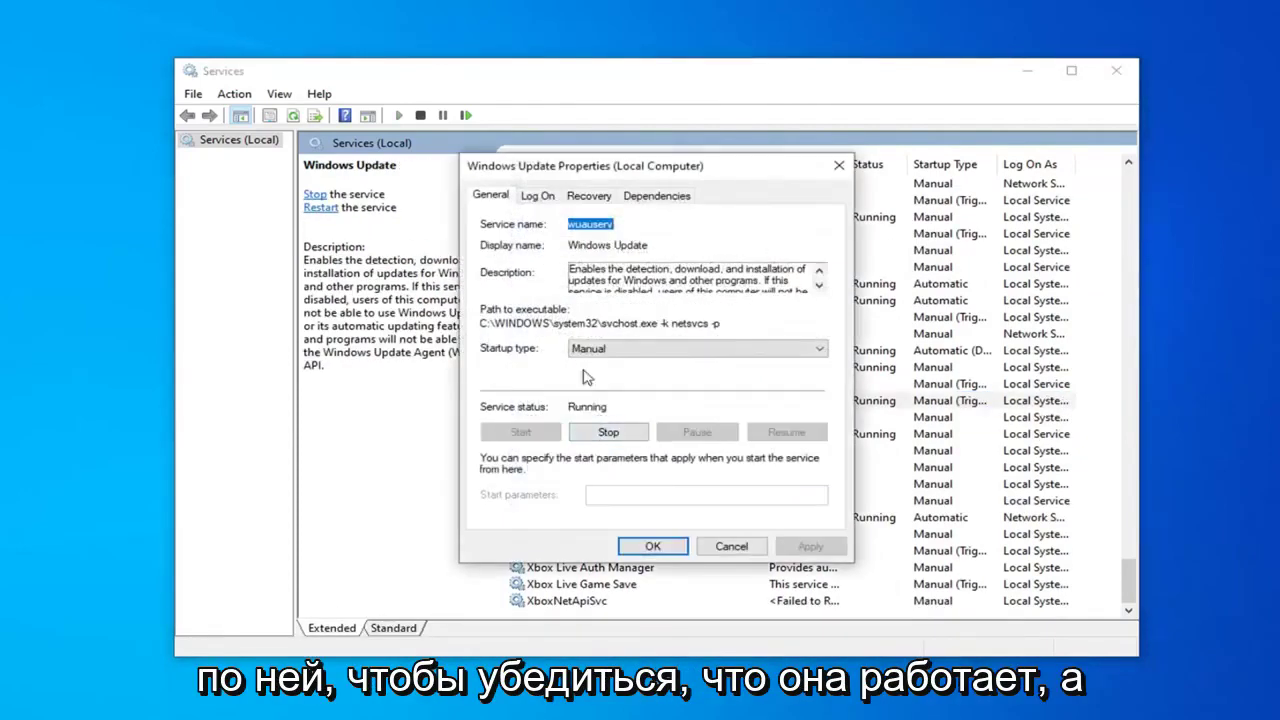
{"action": "left_click", "coordinate": [590, 349]}
{"action": "left_click", "coordinate": [600, 380]}
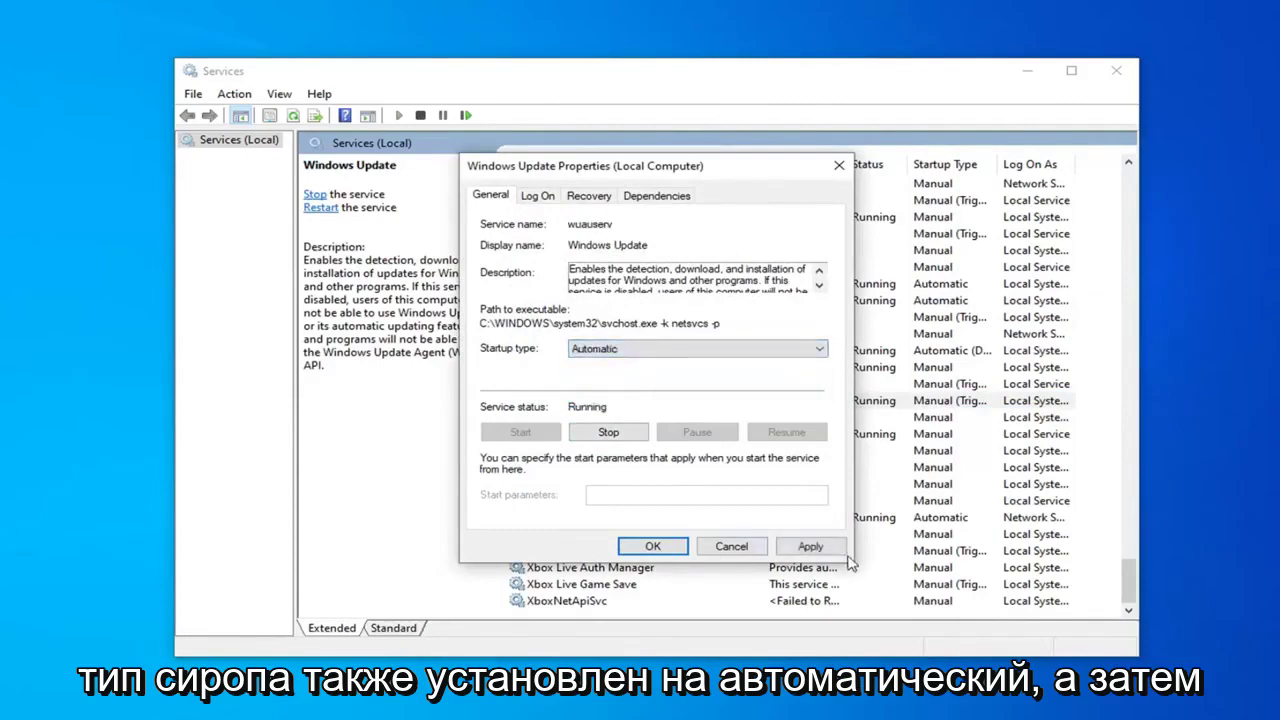
{"action": "left_click", "coordinate": [810, 546]}
{"action": "left_click", "coordinate": [652, 546]}
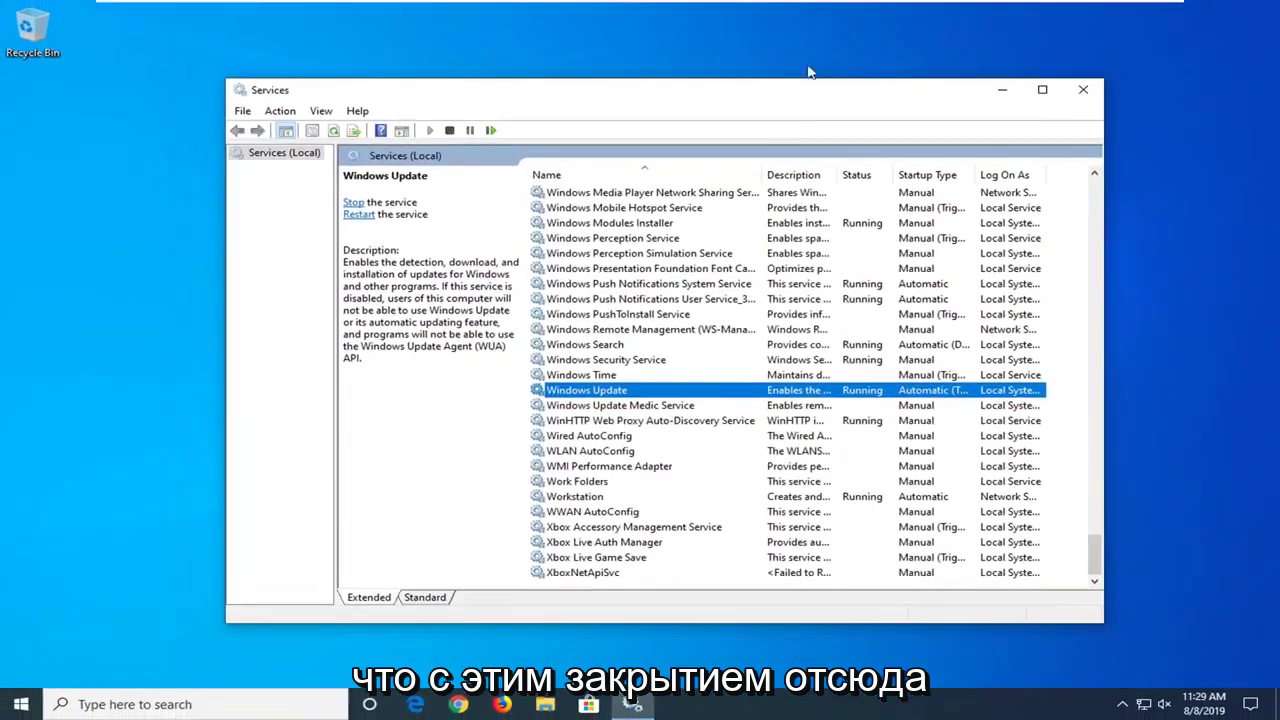
{"action": "left_click", "coordinate": [1085, 88]}
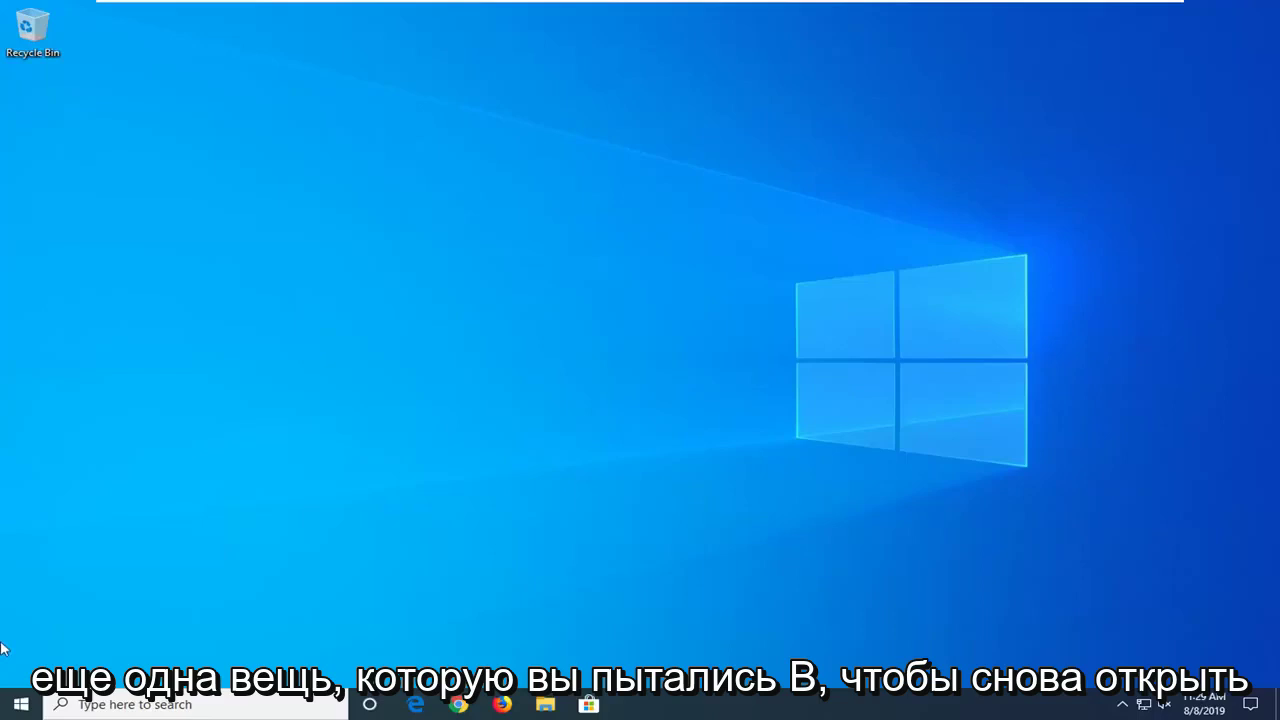
Step: Search Windows for "troubleshoot" and open the Troubleshoot settings page
{"action": "left_click", "coordinate": [8, 711]}
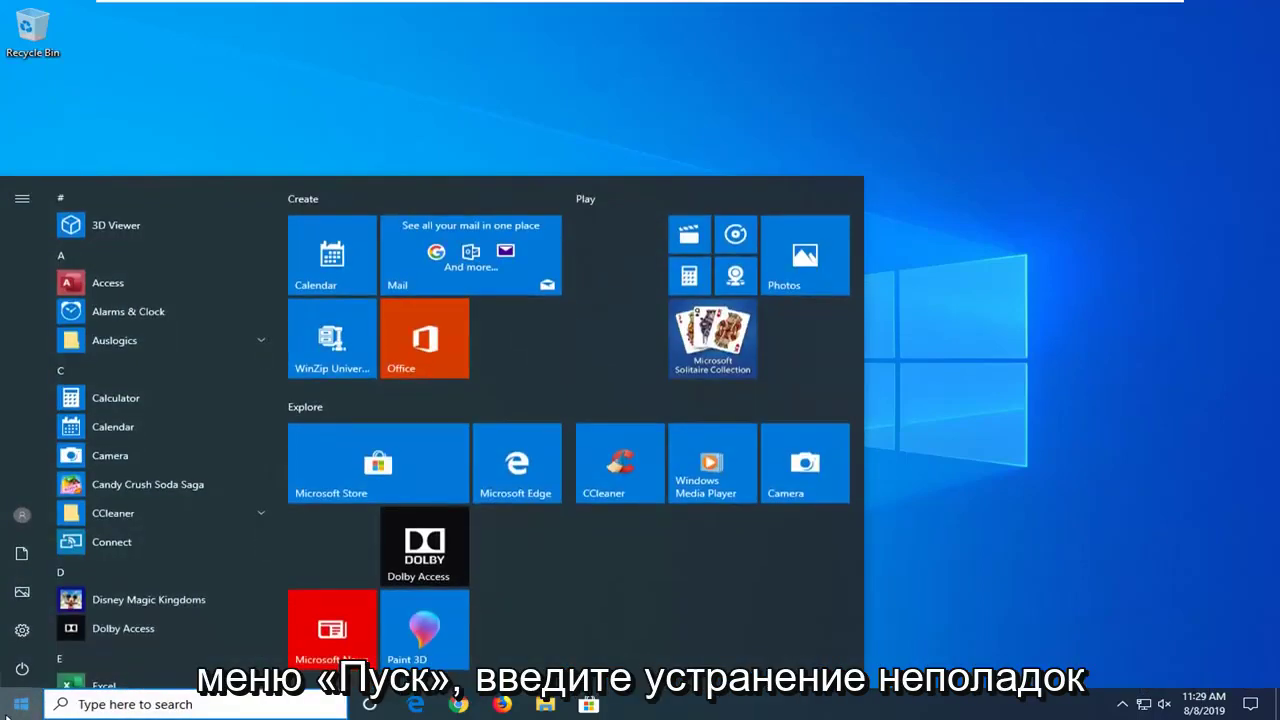
{"action": "type", "text": "troubl"}
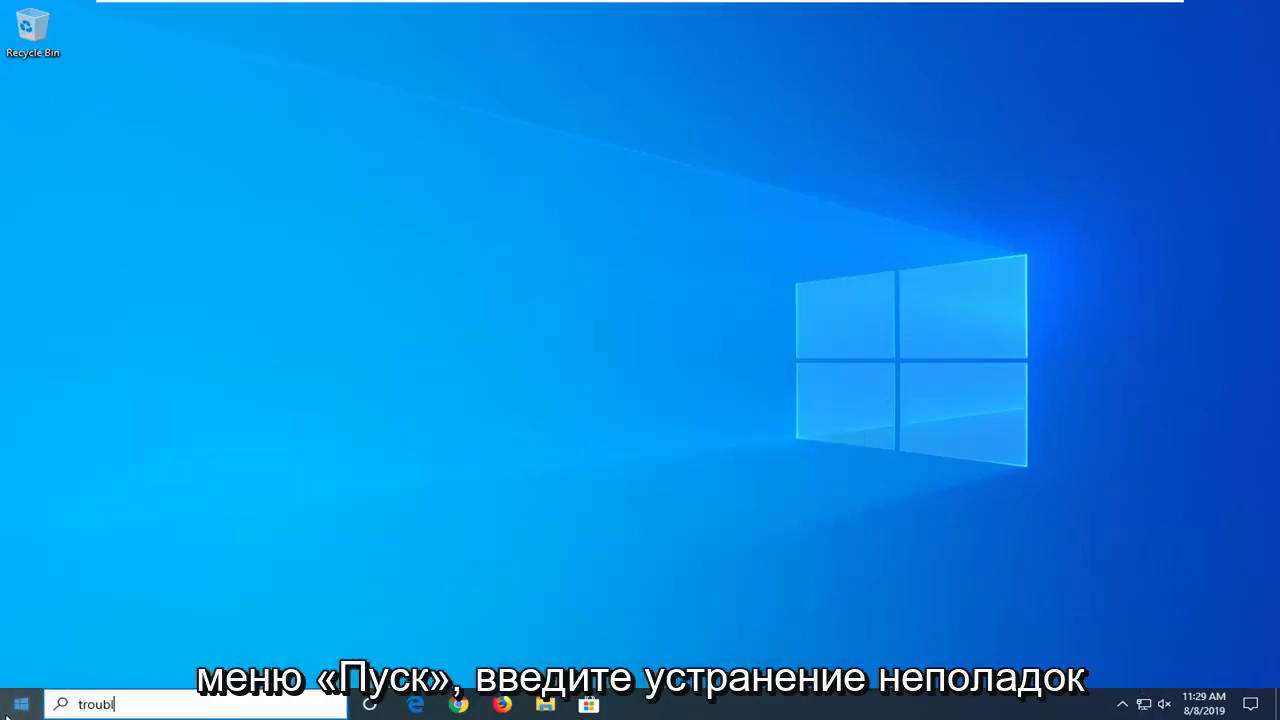
{"action": "type", "text": "eshoot"}
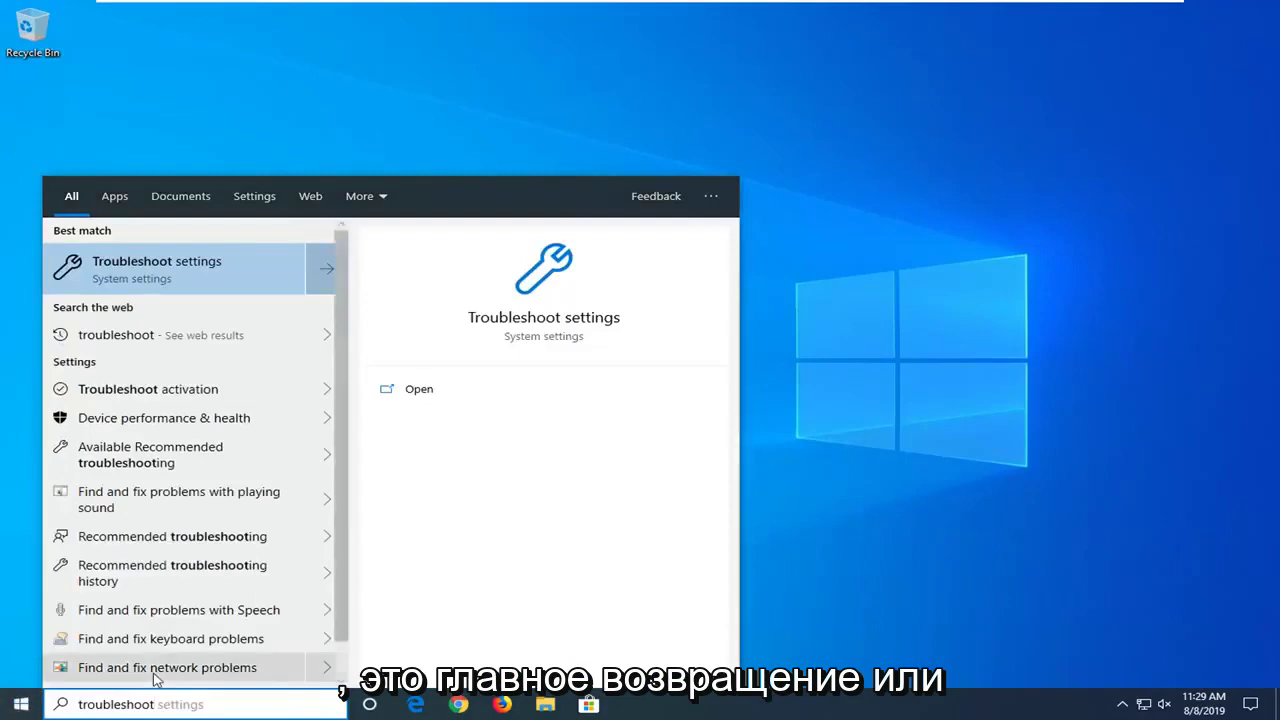
{"action": "left_click", "coordinate": [172, 267]}
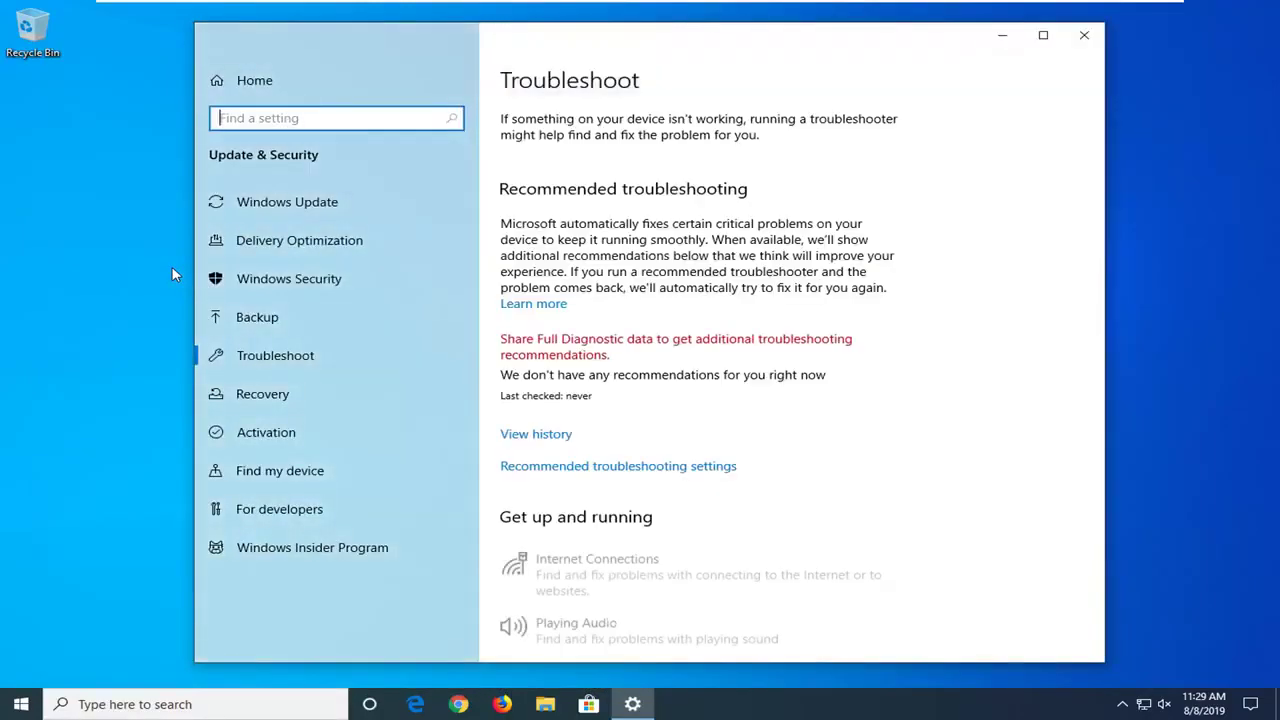
Step: Run the Windows Update troubleshooter to completion, and close it along with the Settings window
{"action": "scroll", "coordinate": [776, 364], "scroll_direction": "down", "scroll_amount": 3}
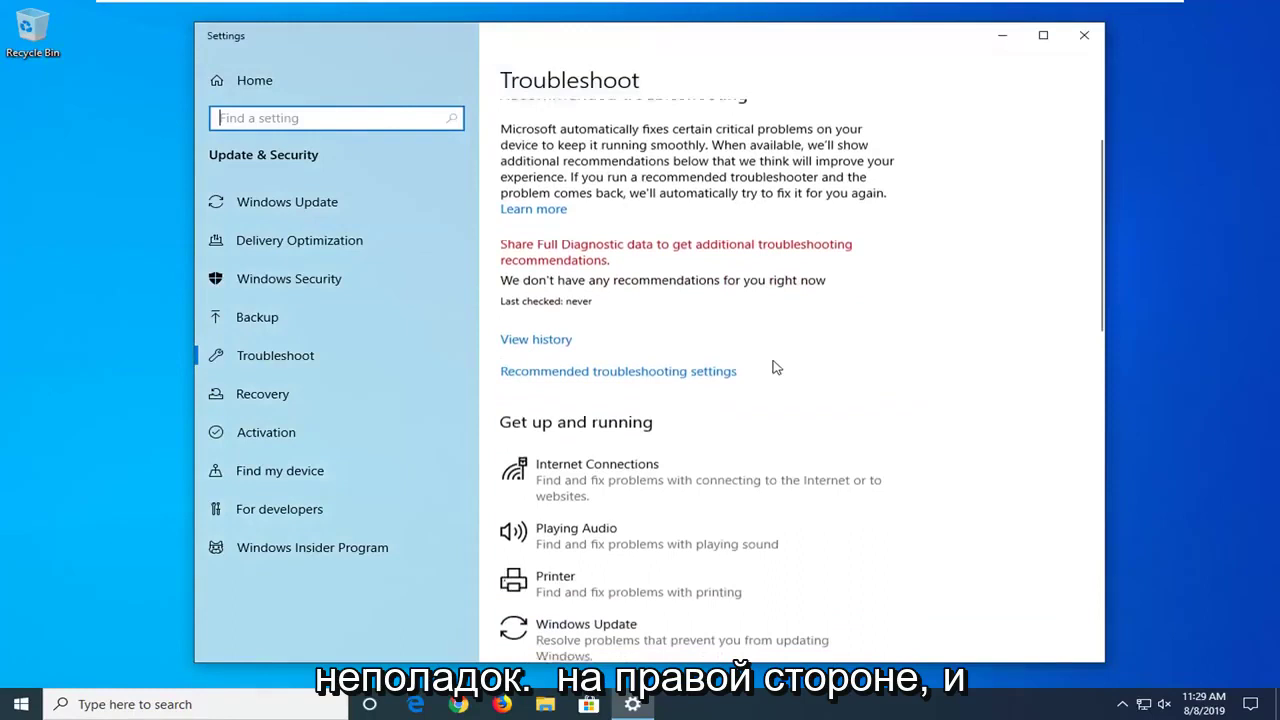
{"action": "scroll", "coordinate": [633, 350], "scroll_direction": "down", "scroll_amount": 2}
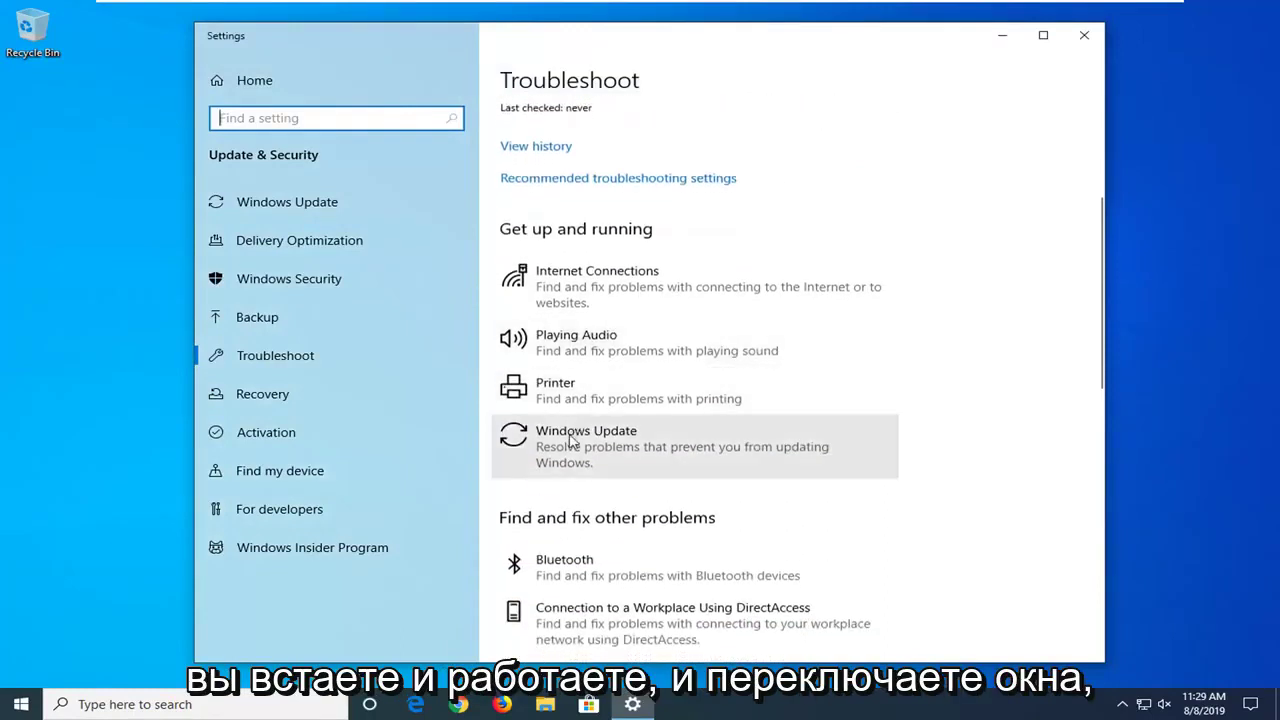
{"action": "left_click", "coordinate": [562, 468]}
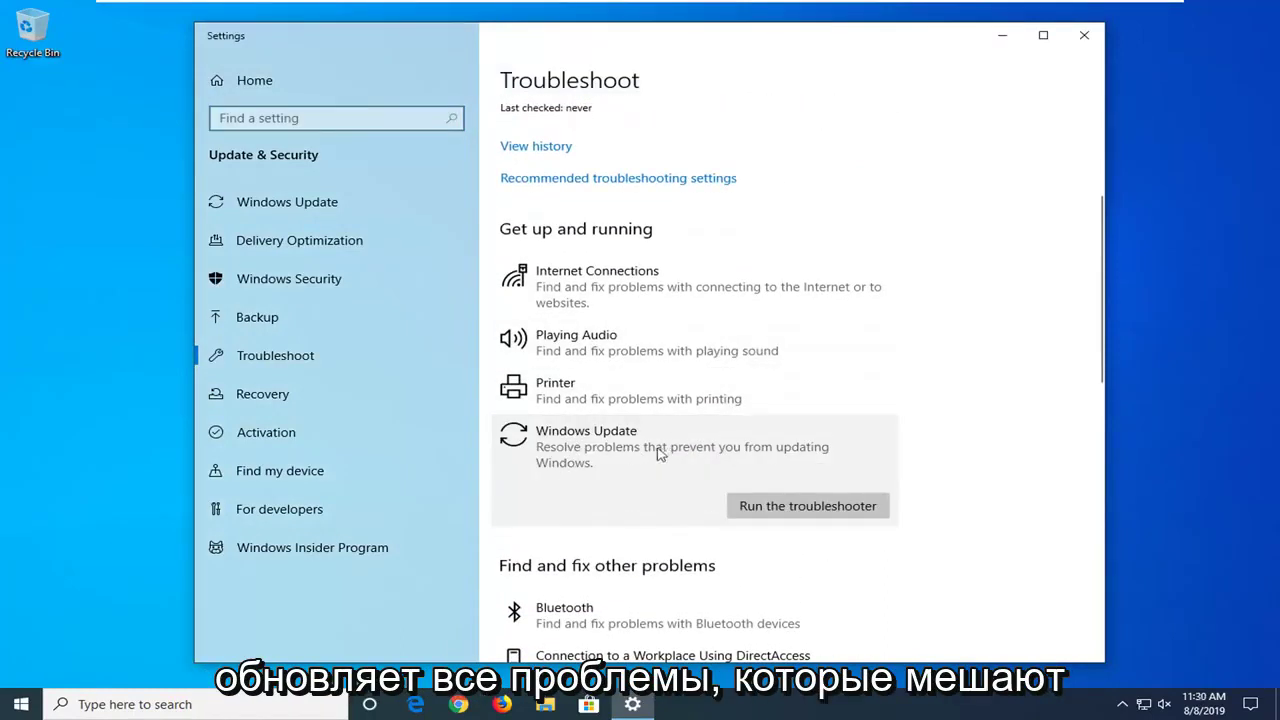
{"action": "left_click", "coordinate": [776, 506]}
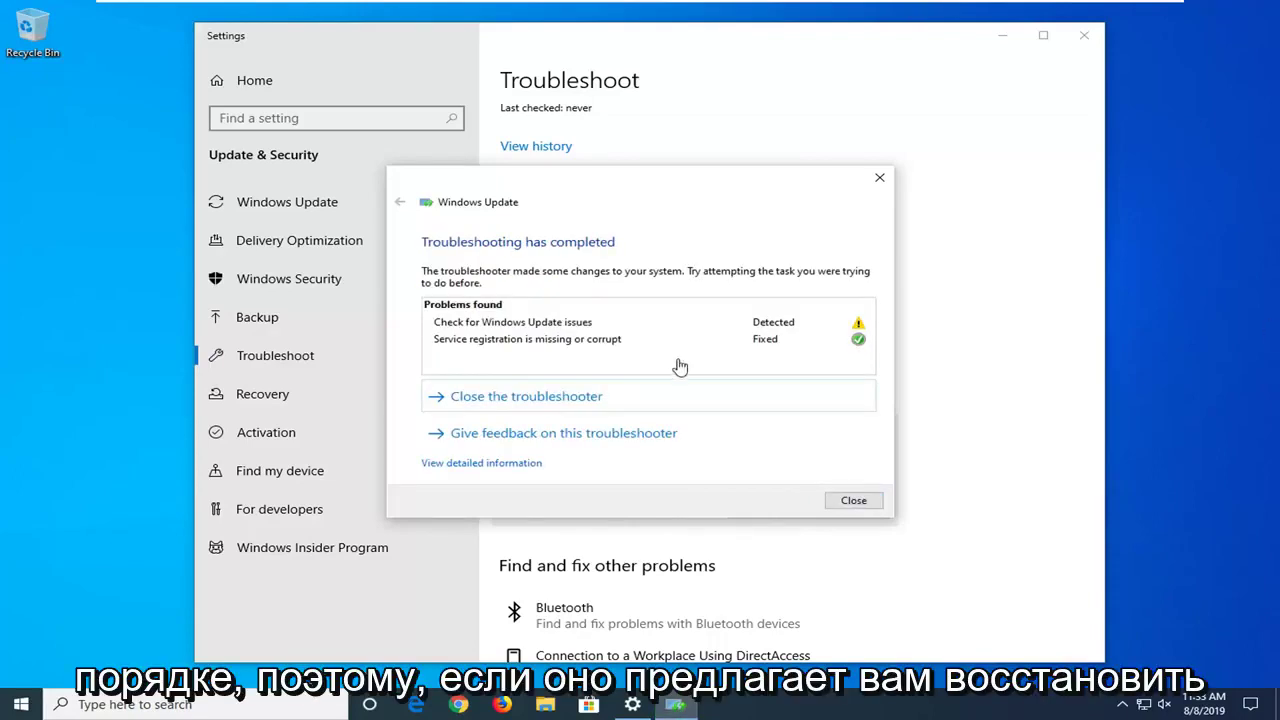
{"action": "left_click", "coordinate": [853, 501]}
{"action": "left_click", "coordinate": [1086, 36]}
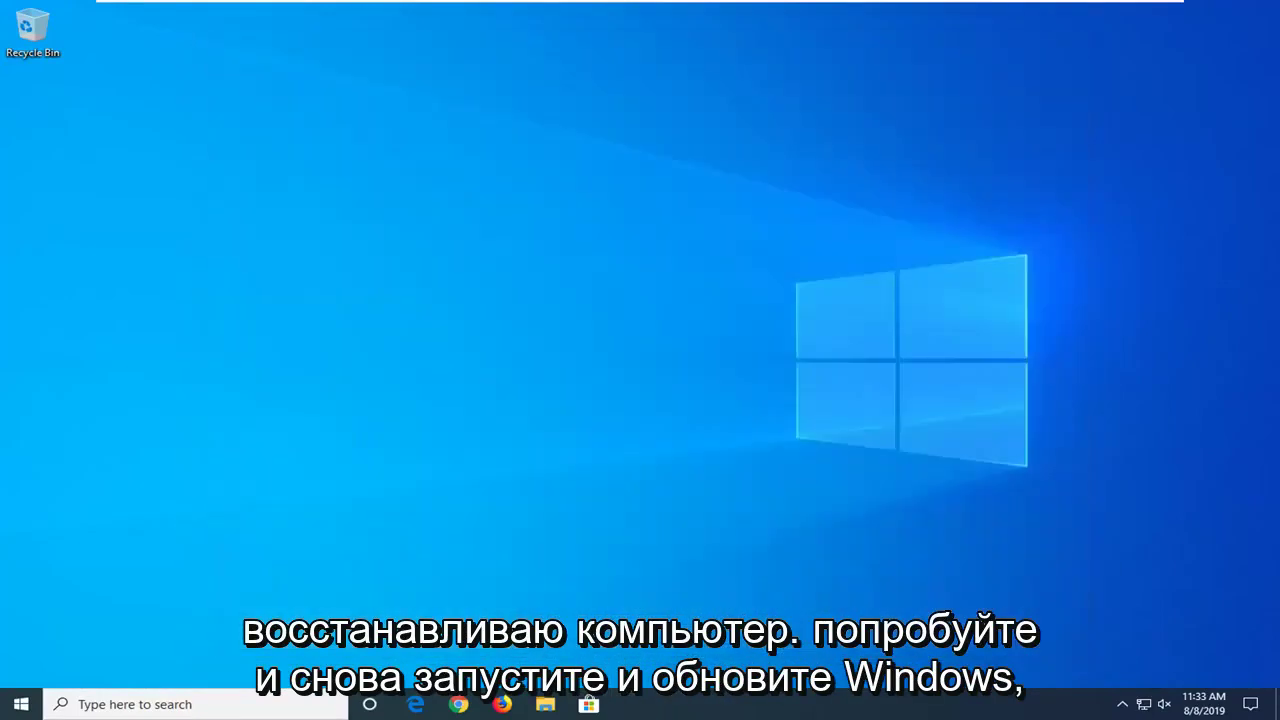